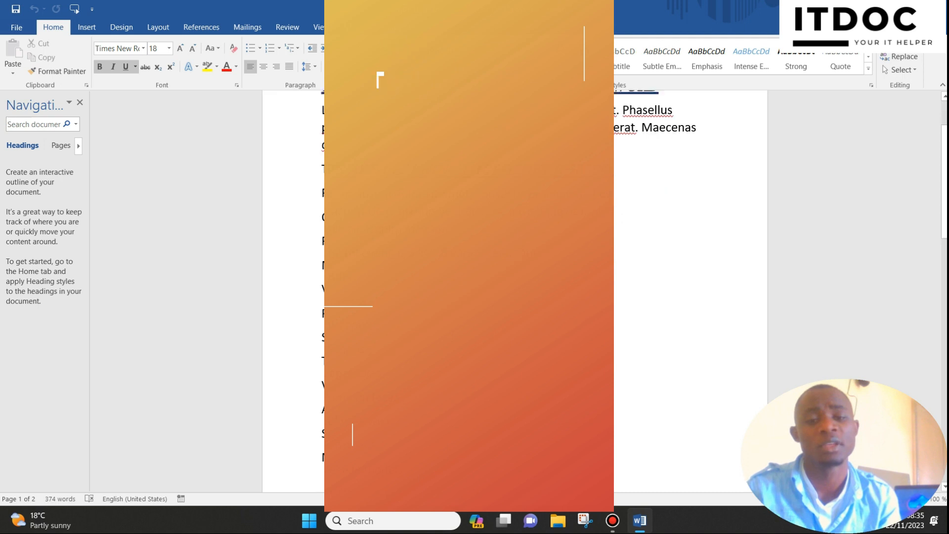
# Step: Insert a blank line above the line "The following is a list of various elements"
pyautogui.click(314, 252)
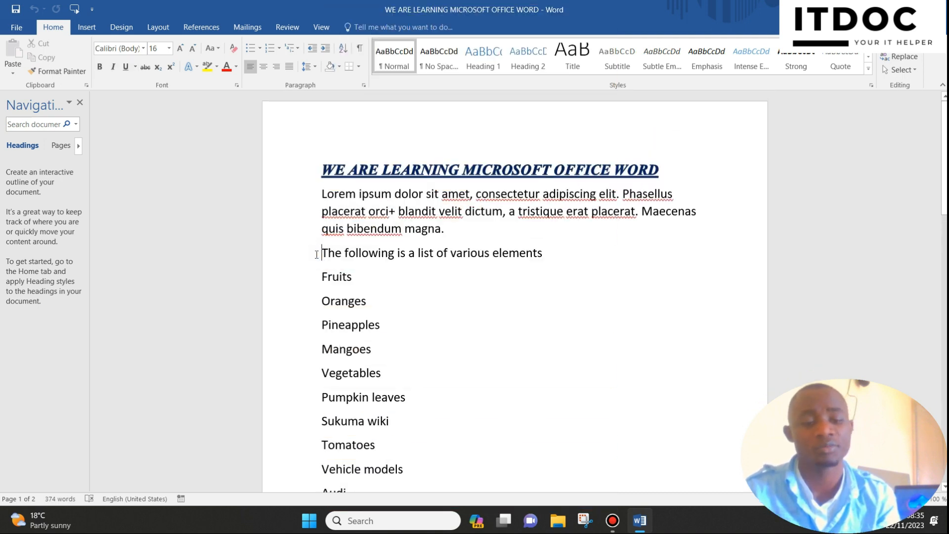
pyautogui.press('Return')
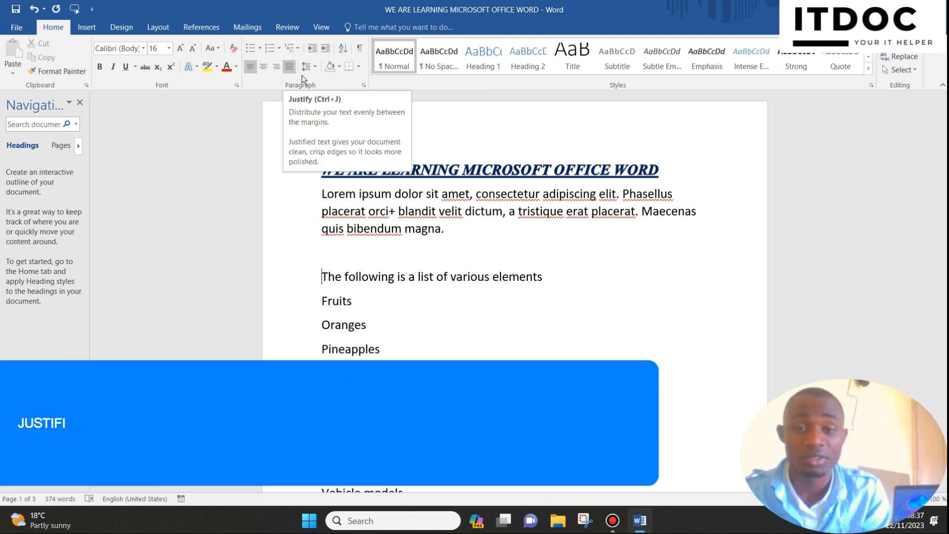
# Step: Try justified alignment on the paragraph beginning "Praesent eleifend", and return it to left alignment
pyautogui.click(327, 211)
pyautogui.moveTo(296, 194); pyautogui.dragTo(292, 233)
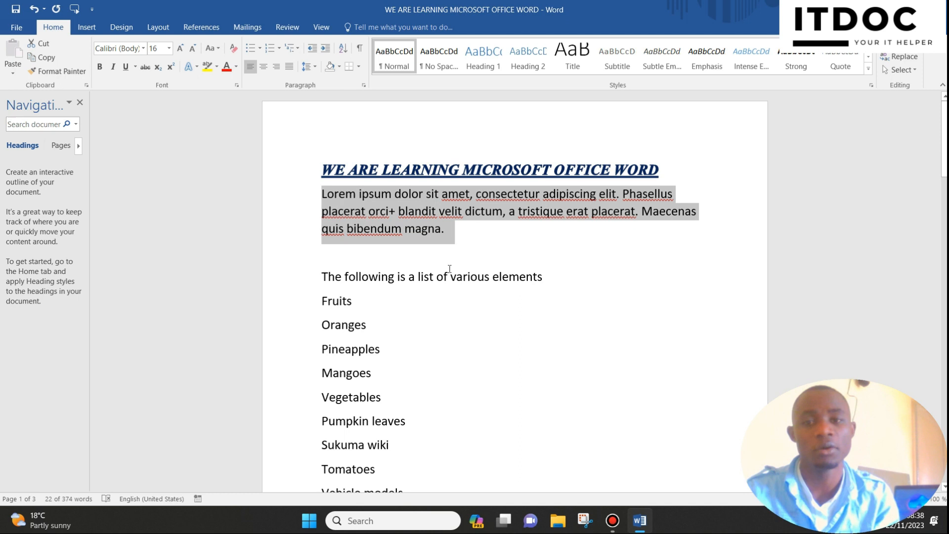
pyautogui.click(441, 234)
pyautogui.scroll(-10, 440, 237)
pyautogui.scroll(-3, 440, 240)
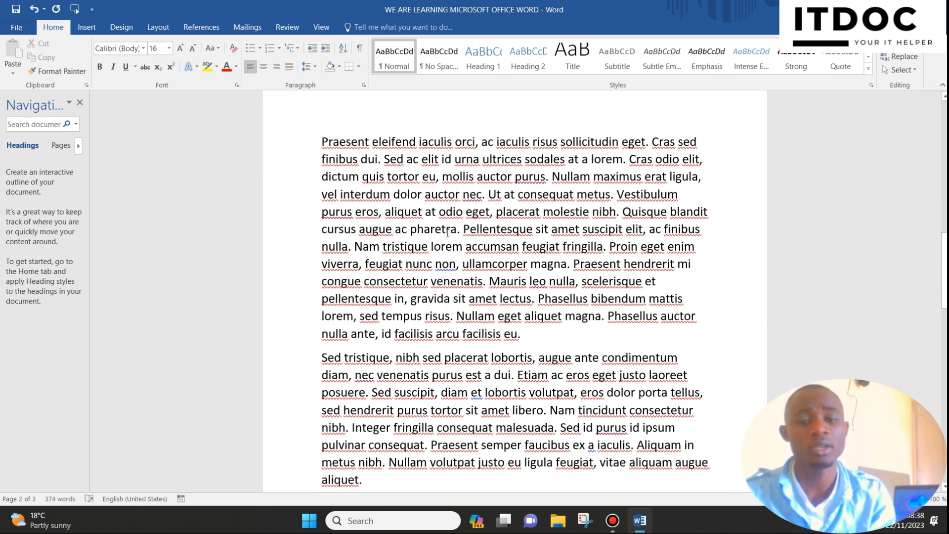
pyautogui.tripleClick(447, 233)
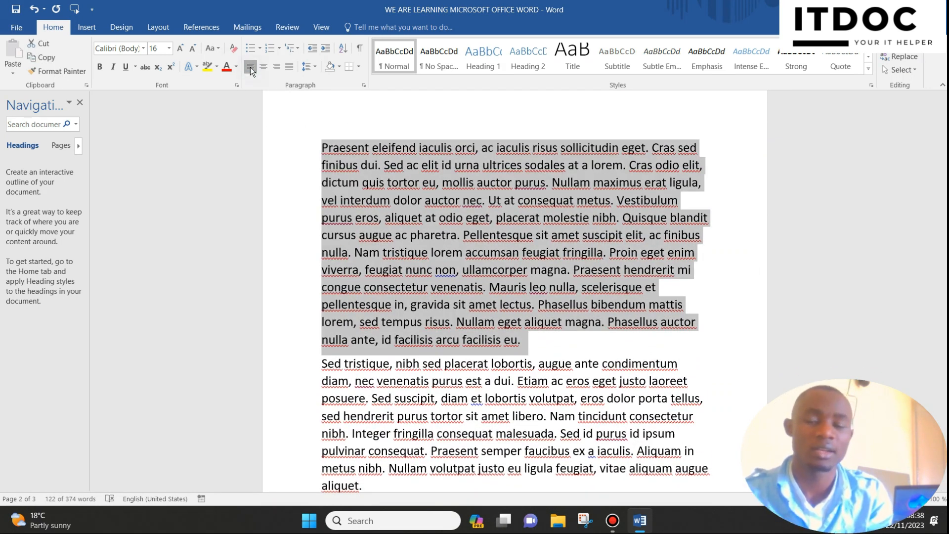
pyautogui.hotkey('ctrl', 'j')
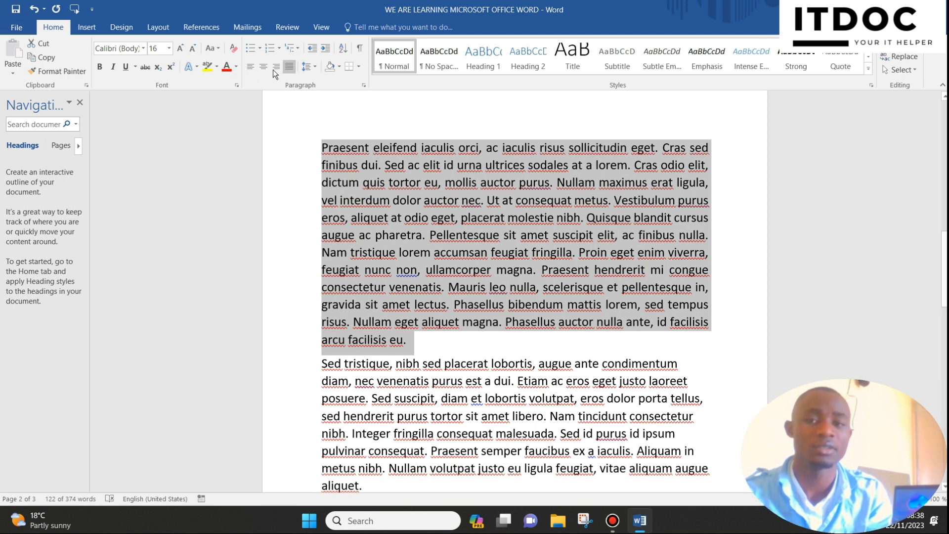
pyautogui.click(250, 70)
pyautogui.moveTo(323, 148); pyautogui.dragTo(523, 347)
pyautogui.scroll(1, 414, 271)
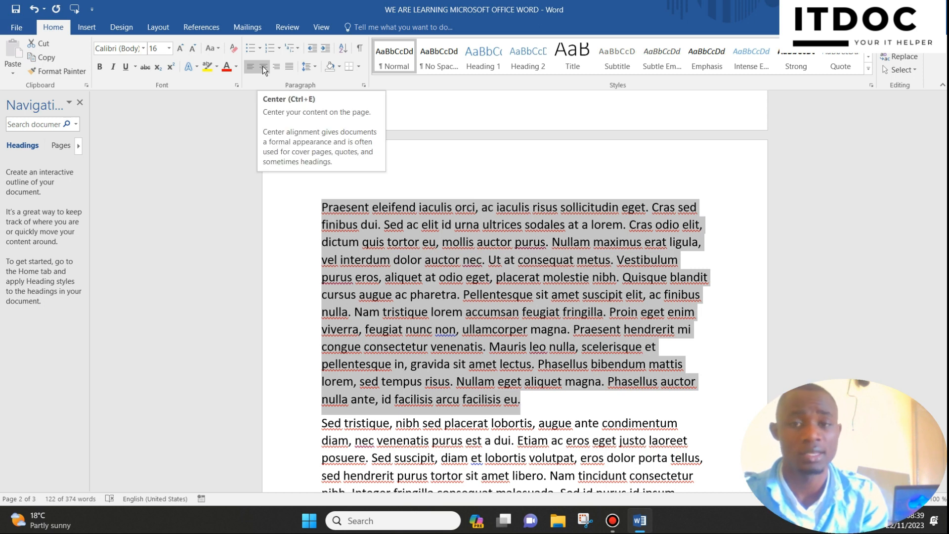
# Step: Center the title "WE ARE LEARNING MICROSOFT OFFICE WORD" on the page
pyautogui.scroll(8, 527, 275)
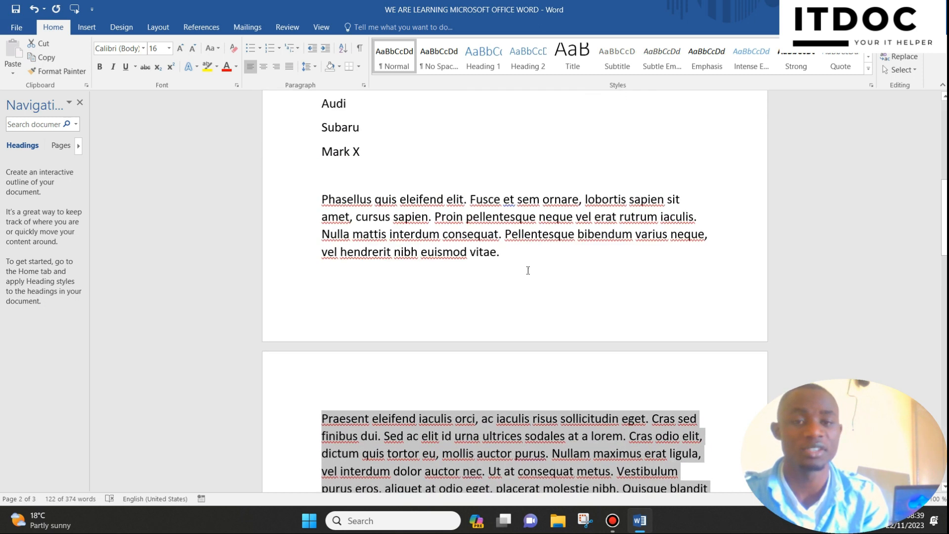
pyautogui.scroll(5, 527, 266)
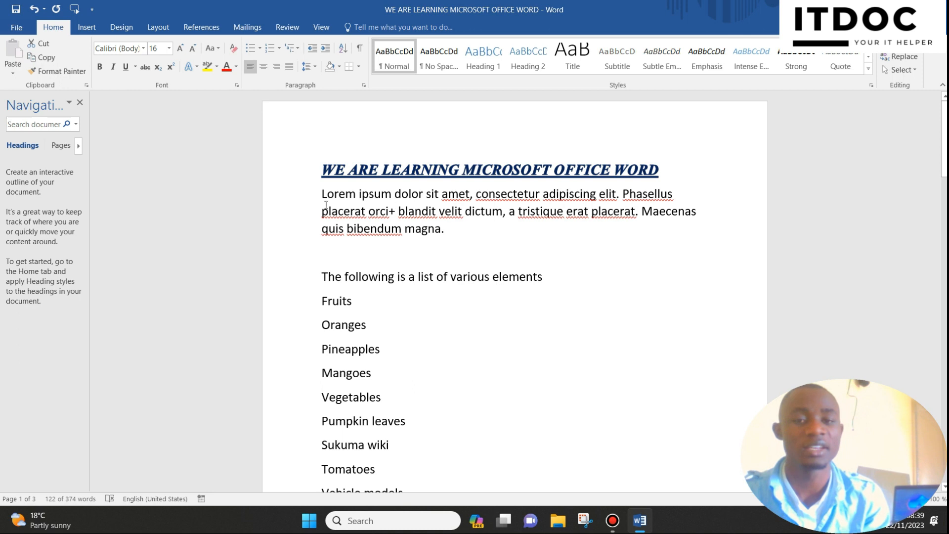
pyautogui.moveTo(297, 189); pyautogui.dragTo(290, 237)
pyautogui.click(472, 260)
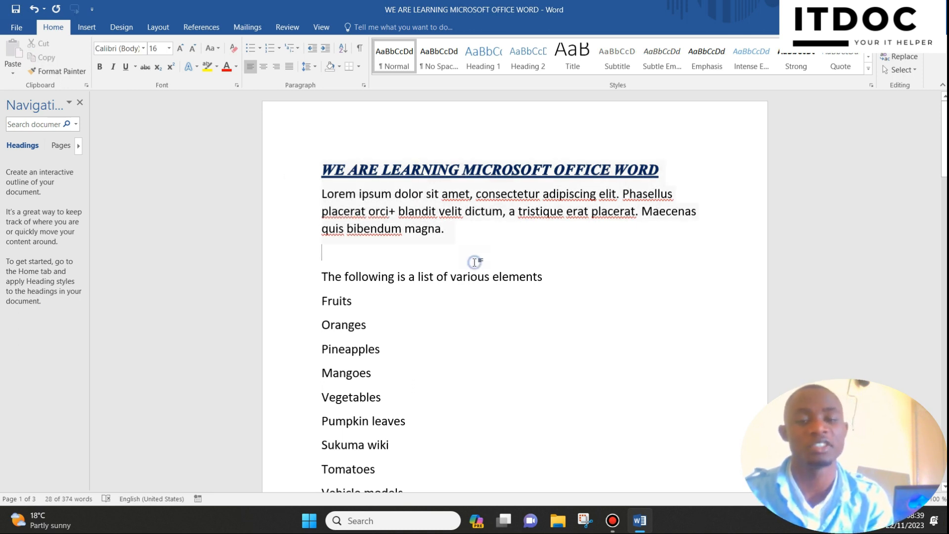
pyautogui.click(283, 164)
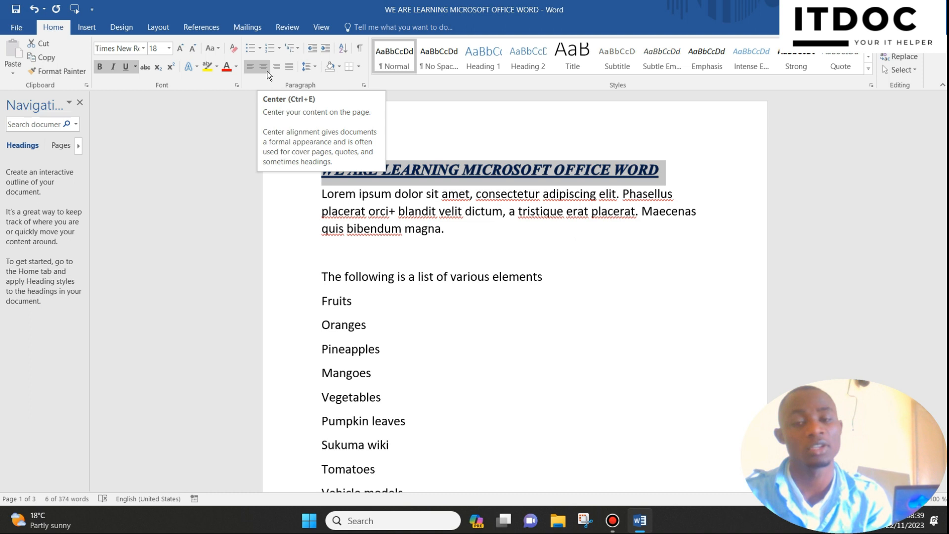
pyautogui.click(267, 71)
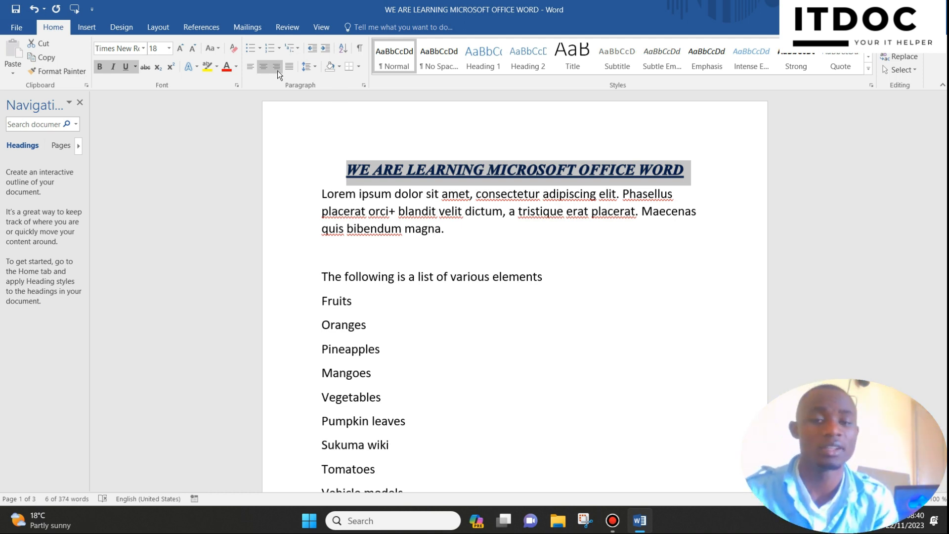
# Step: Right-align the introductory paragraph beginning "Lorem ipsum dolor sit amet" below the title
pyautogui.moveTo(297, 194); pyautogui.dragTo(297, 229)
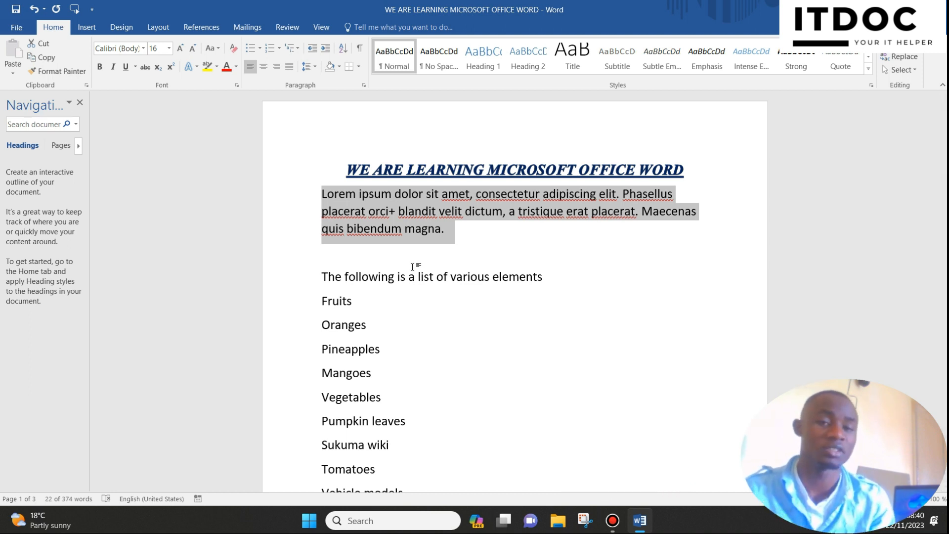
pyautogui.click(275, 67)
pyautogui.moveTo(709, 185); pyautogui.dragTo(708, 230)
pyautogui.click(697, 245)
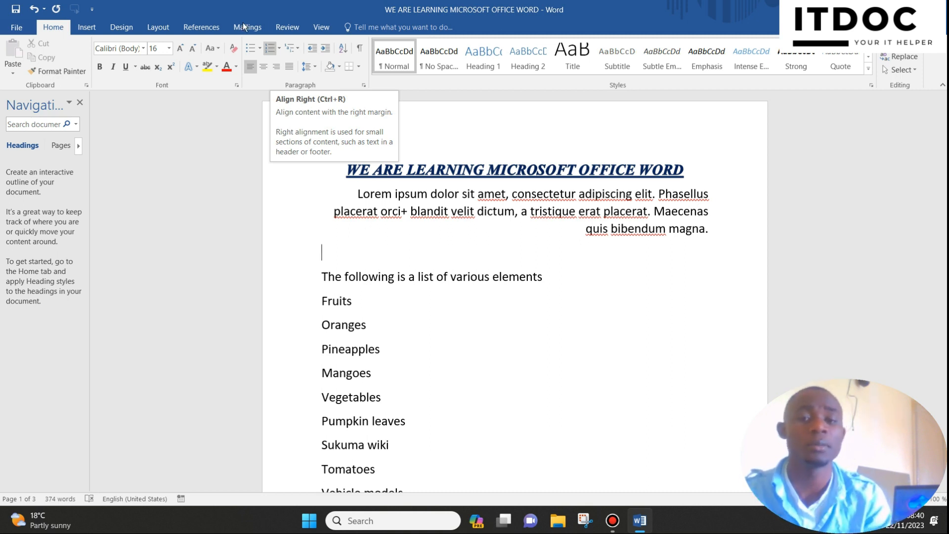
pyautogui.click(488, 166)
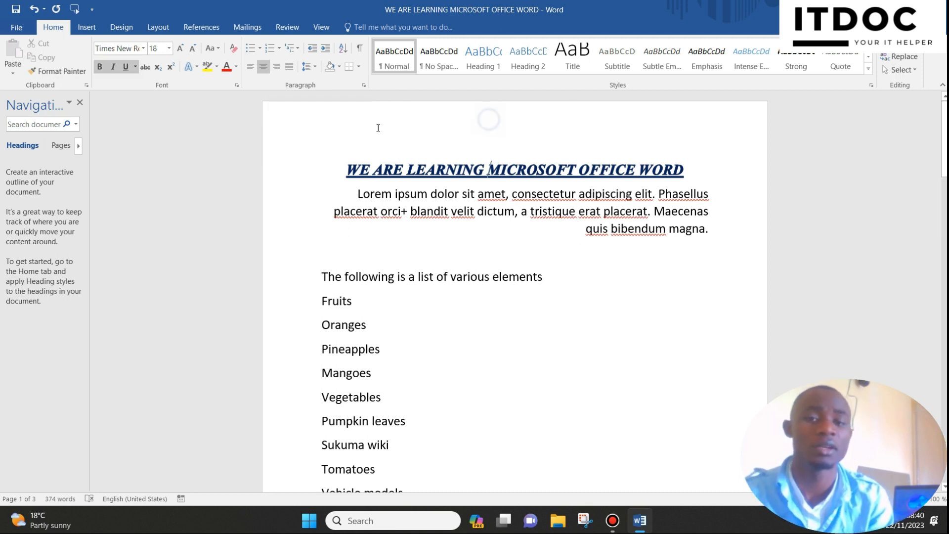
pyautogui.click(299, 130)
pyautogui.click(352, 156)
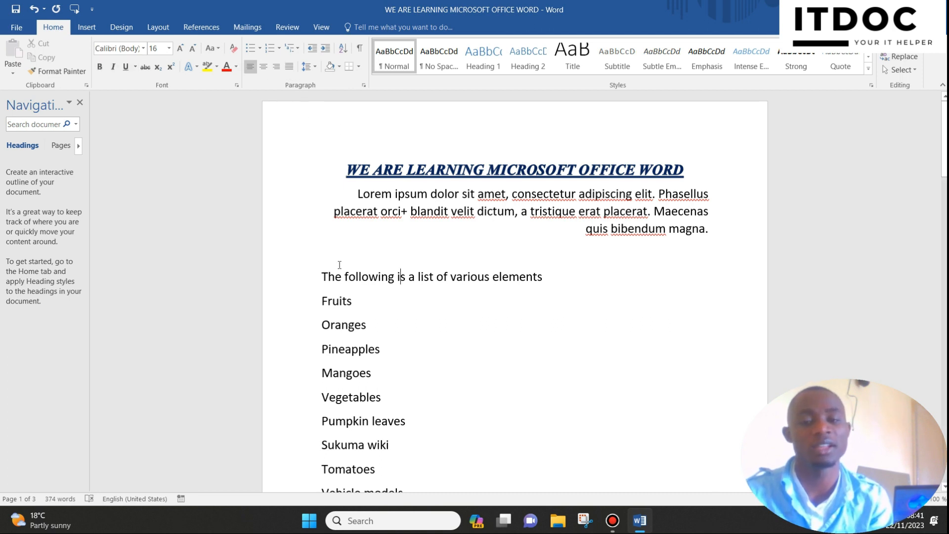
# Step: Justify the paragraph beginning "Praesent eleifend" on the second page
pyautogui.scroll(-12, 371, 290)
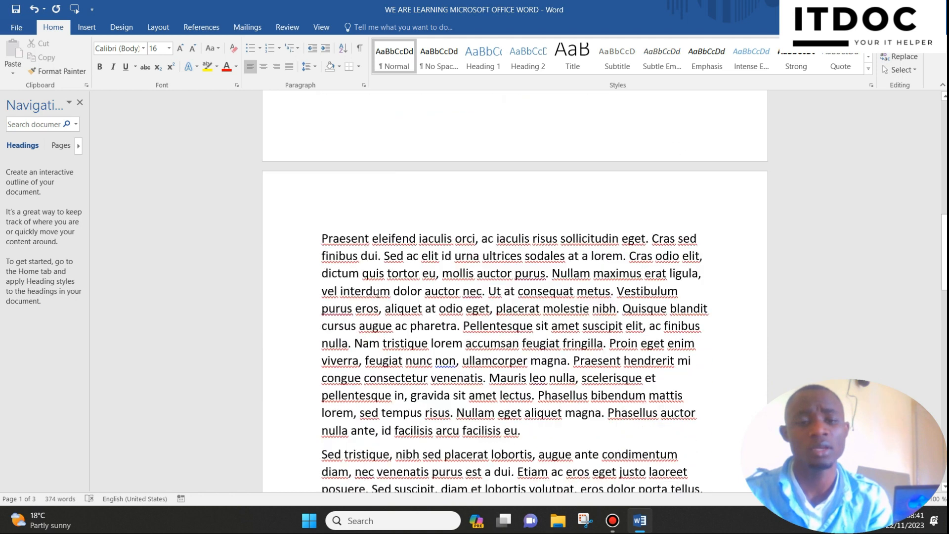
pyautogui.scroll(-2, 377, 293)
pyautogui.moveTo(307, 143); pyautogui.dragTo(317, 341)
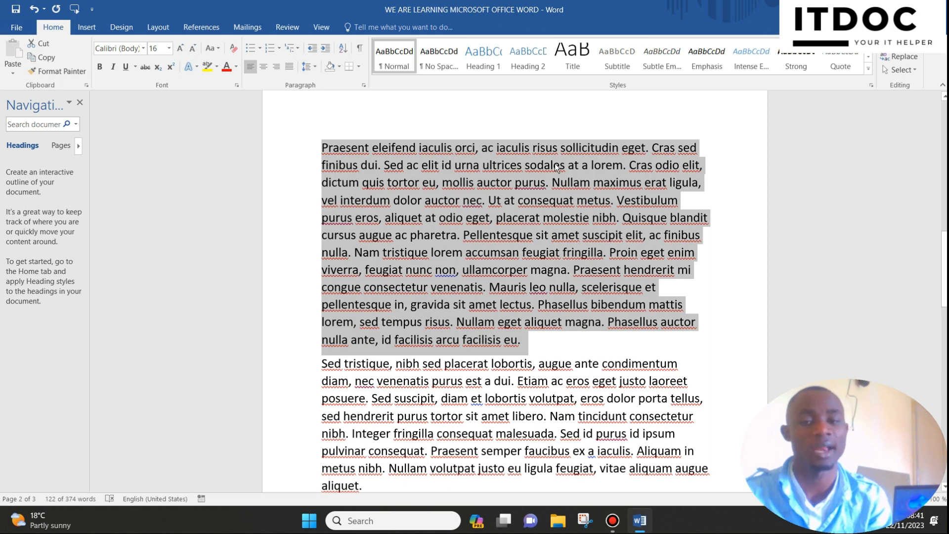
pyautogui.click(289, 69)
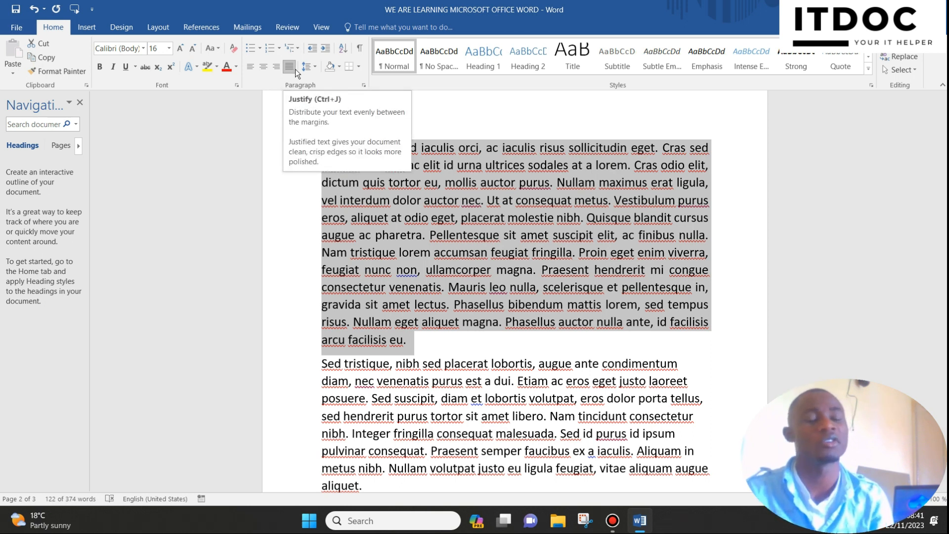
pyautogui.click(418, 223)
pyautogui.scroll(5, 423, 220)
pyautogui.scroll(5, 422, 221)
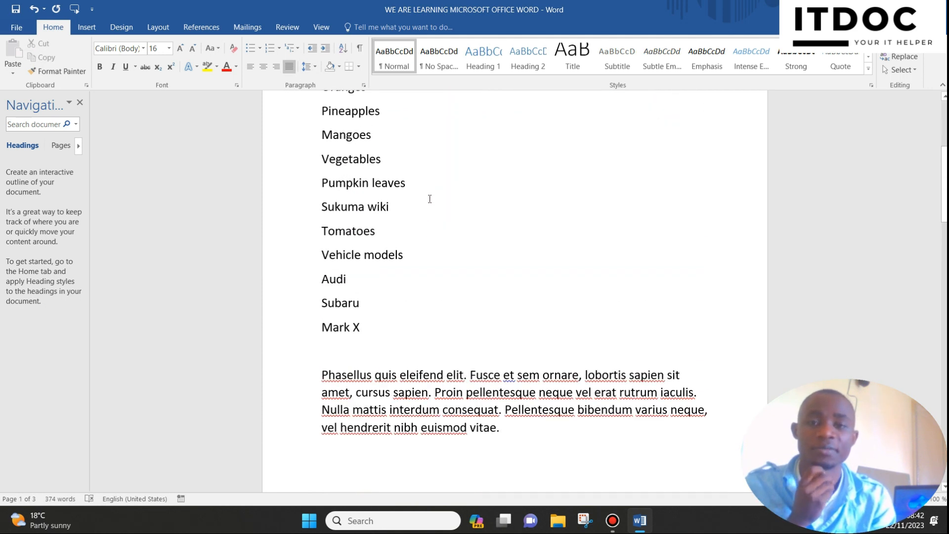
pyautogui.scroll(7, 329, 105)
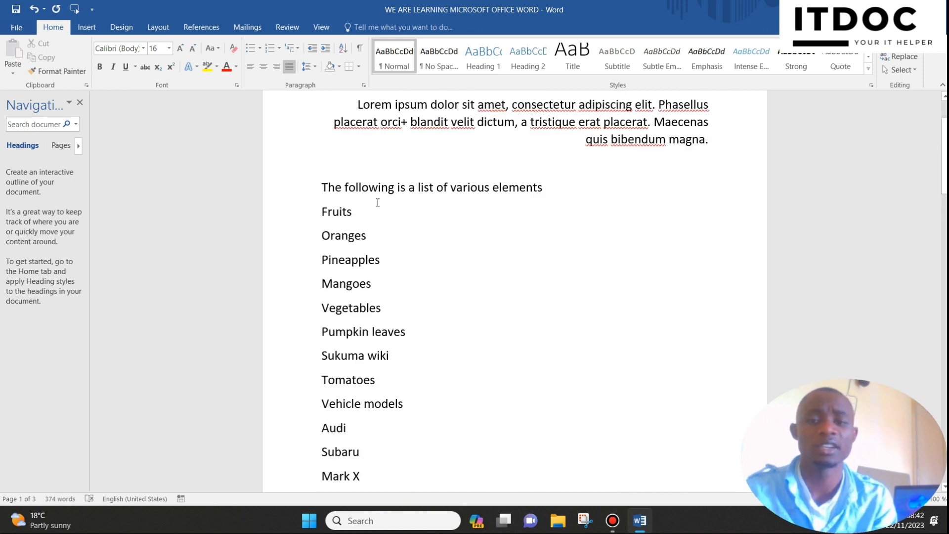
# Step: Open the line spacing options for the "Praesent eleifend" paragraph, examine the alignment and outline level choices, and close them without changes
pyautogui.moveTo(301, 140); pyautogui.dragTo(329, 338)
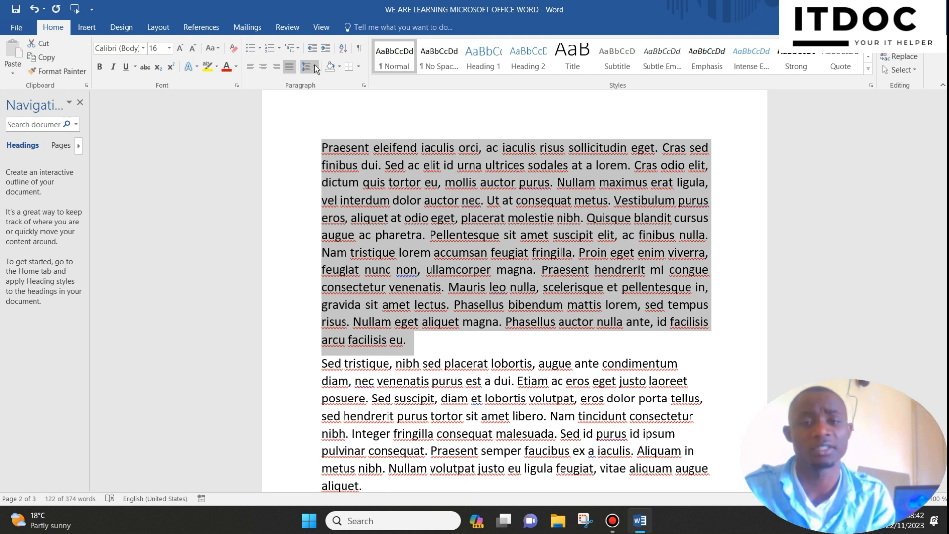
pyautogui.click(315, 65)
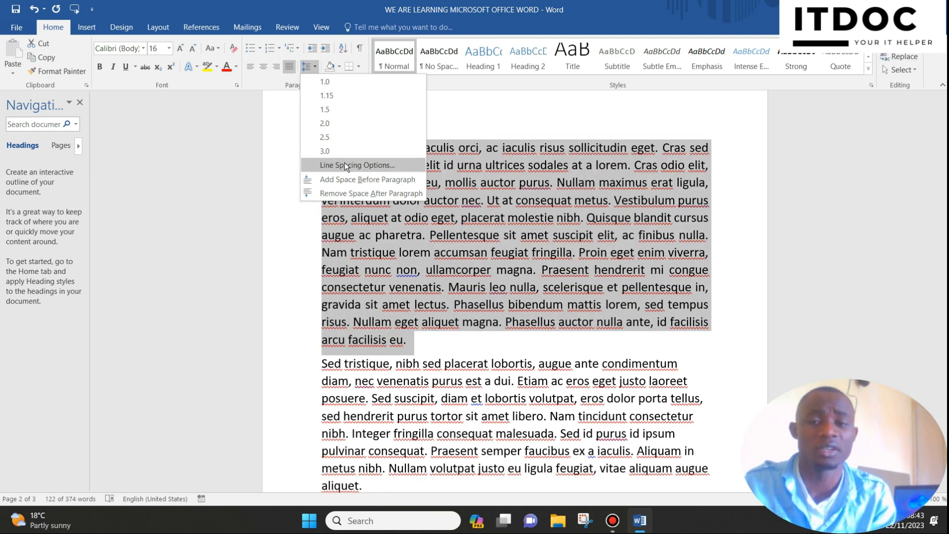
pyautogui.click(348, 164)
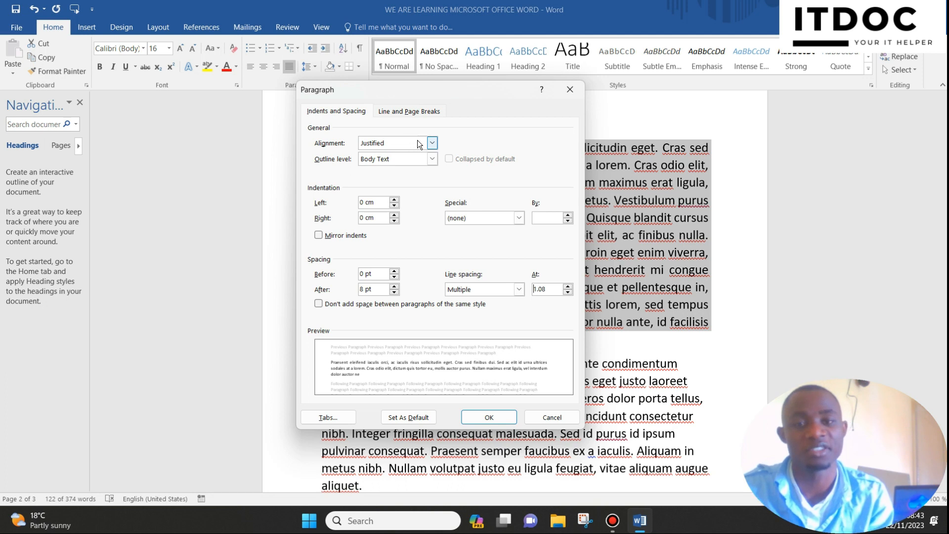
pyautogui.click(349, 111)
pyautogui.click(430, 144)
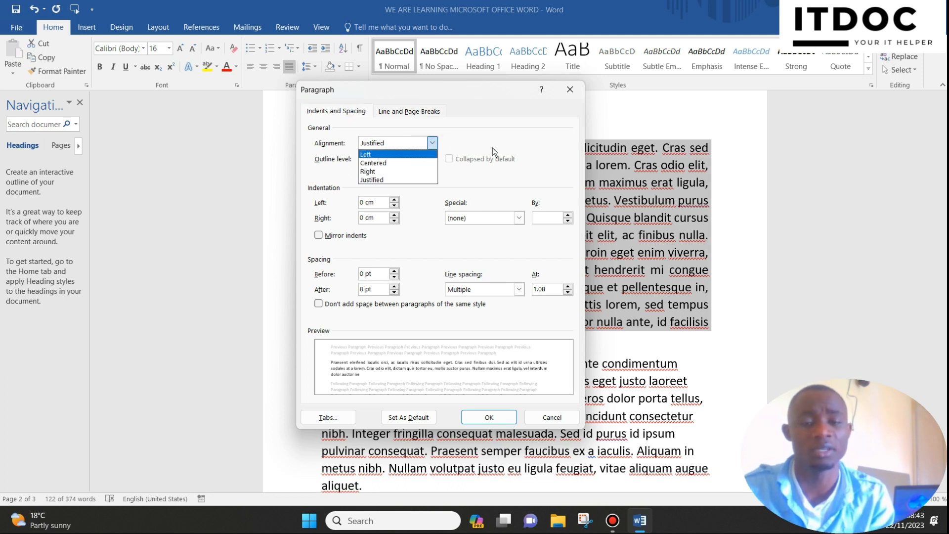
pyautogui.click(474, 123)
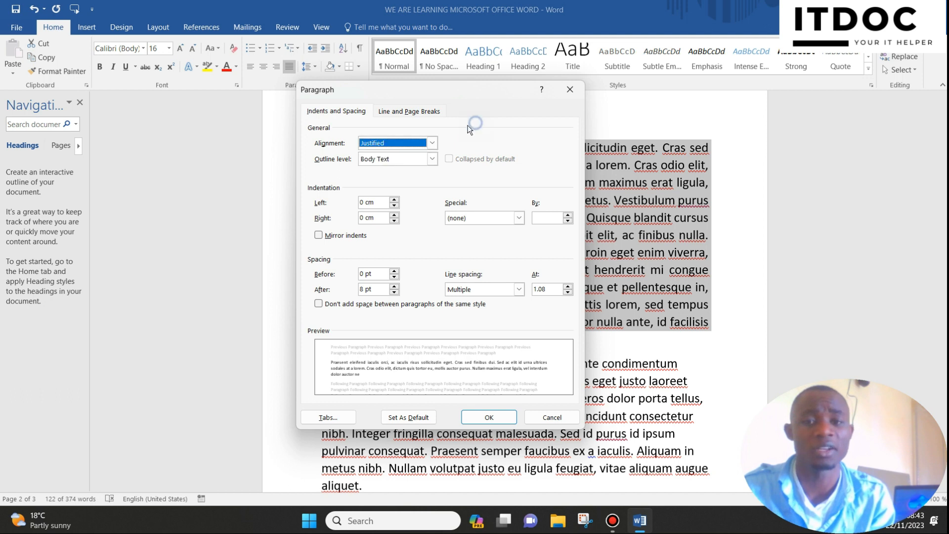
pyautogui.click(429, 143)
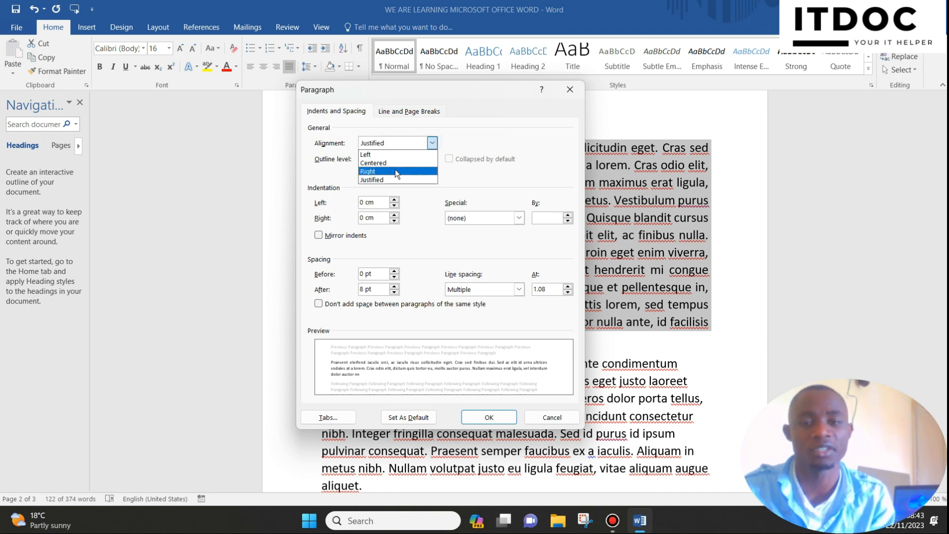
pyautogui.click(506, 117)
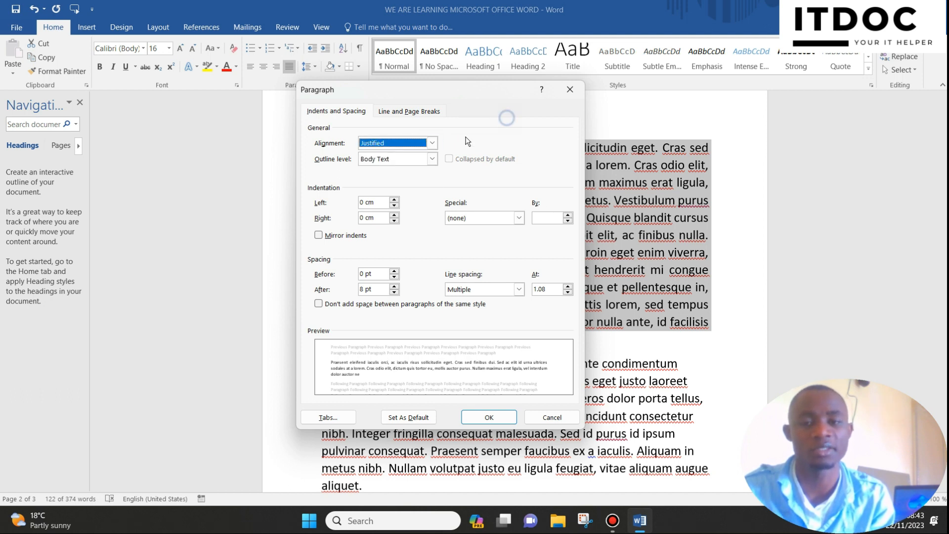
pyautogui.click(432, 159)
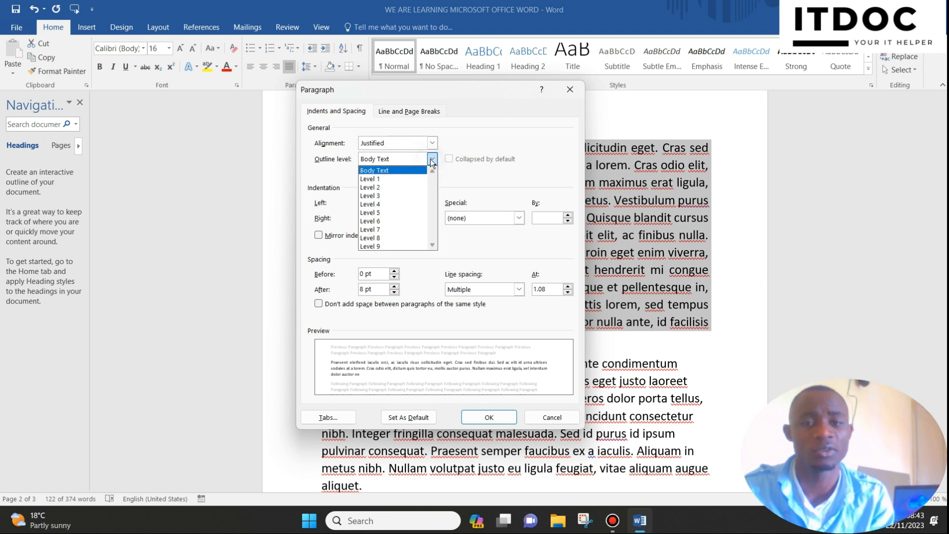
pyautogui.click(463, 125)
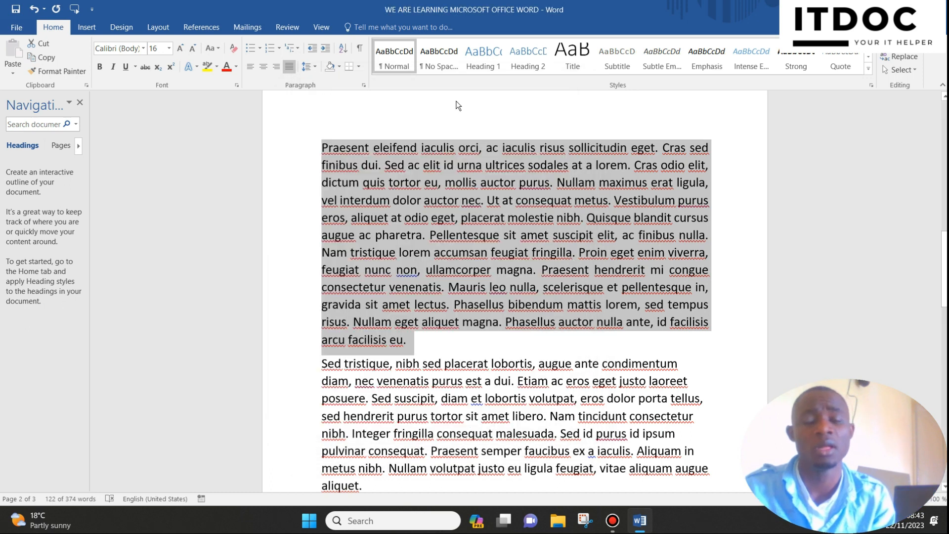
# Step: Add space before the justified paragraph beginning "Praesent eleifend"
pyautogui.click(316, 65)
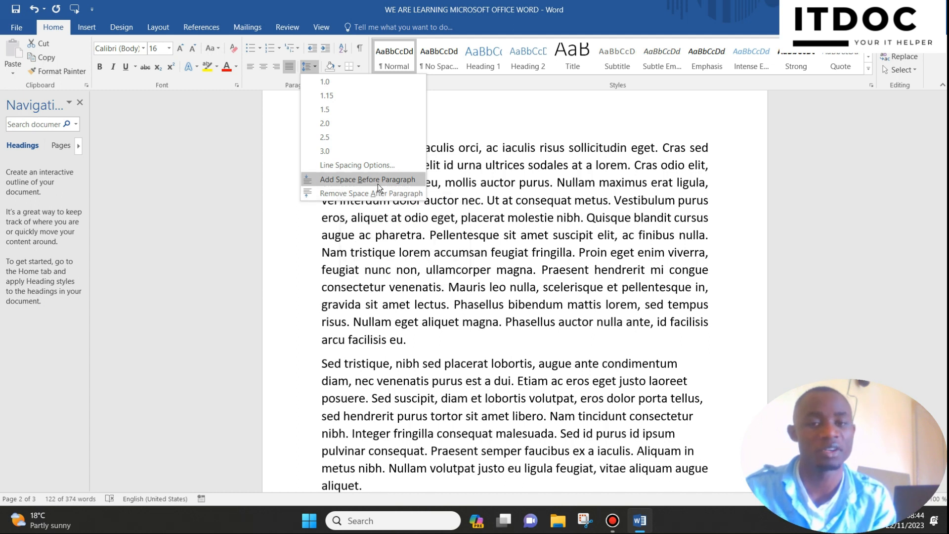
pyautogui.click(356, 185)
pyautogui.scroll(3, 437, 175)
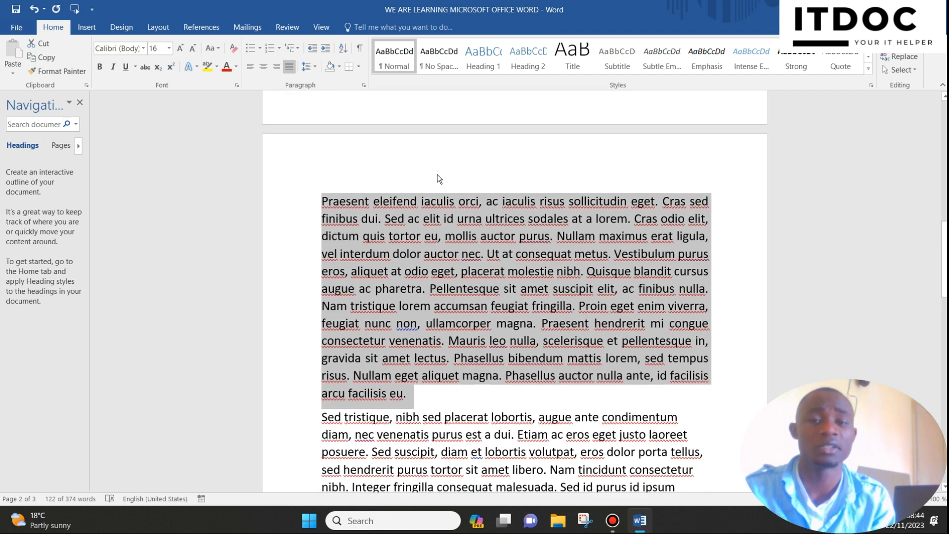
# Step: Add space before the paragraph beginning "Sed tristique" on the second page
pyautogui.scroll(-6, 437, 171)
pyautogui.scroll(-1, 437, 169)
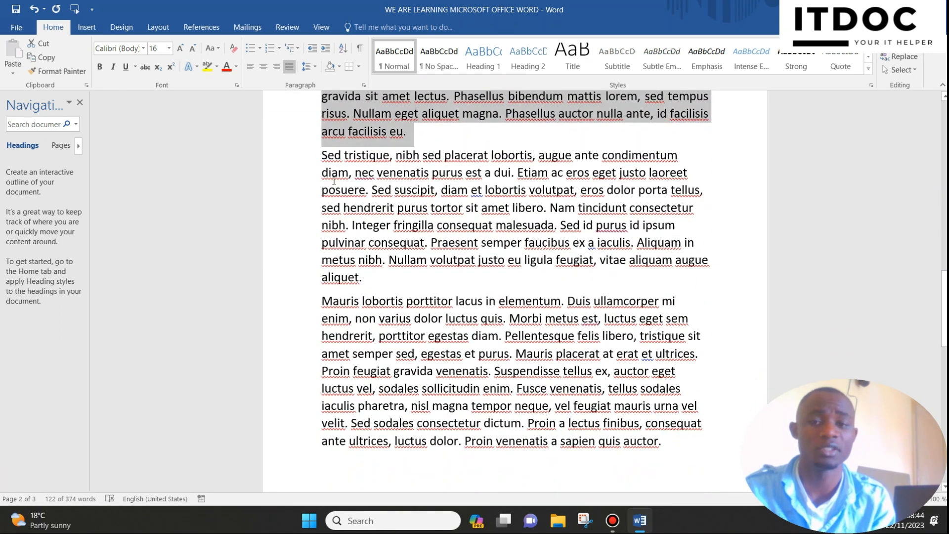
pyautogui.moveTo(322, 160); pyautogui.dragTo(284, 277)
pyautogui.click(309, 66)
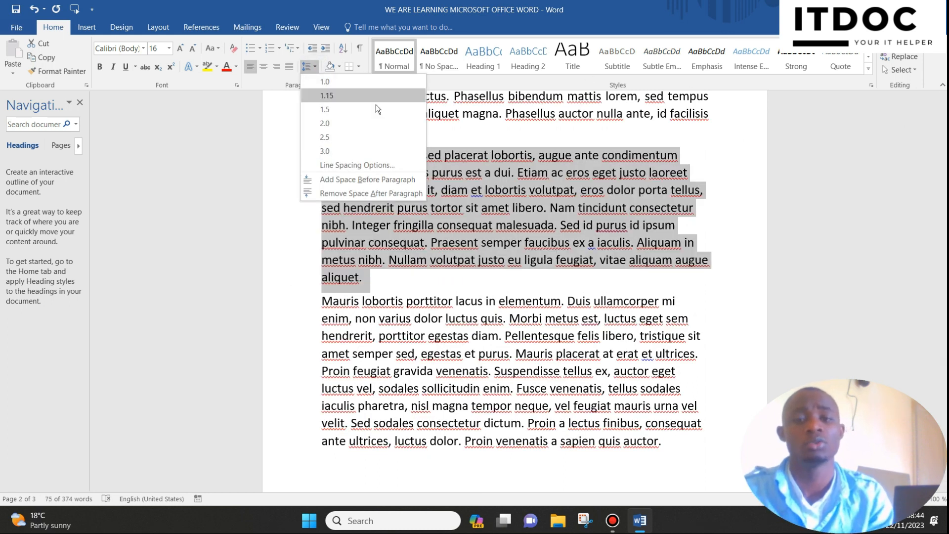
pyautogui.click(363, 178)
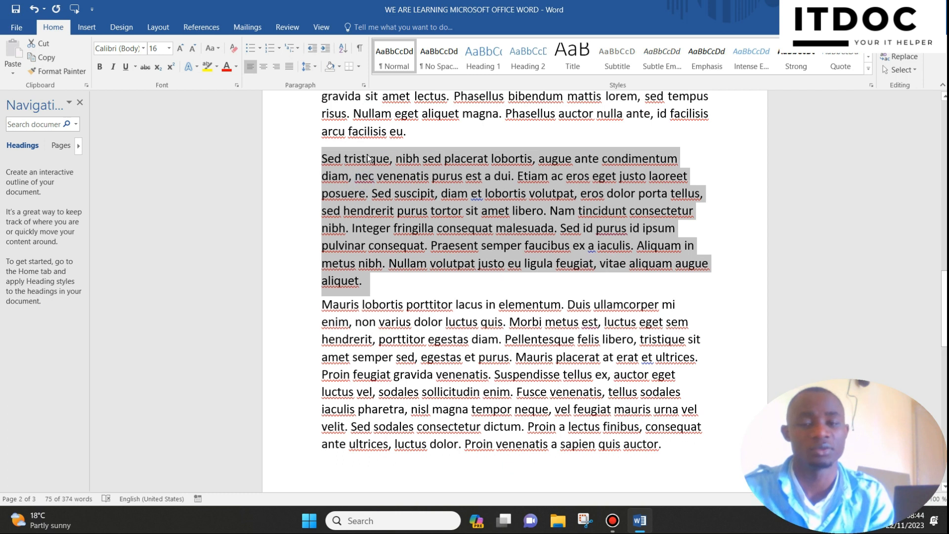
# Step: Remove the space before the "Sed tristique" paragraph on the second page
pyautogui.click(314, 71)
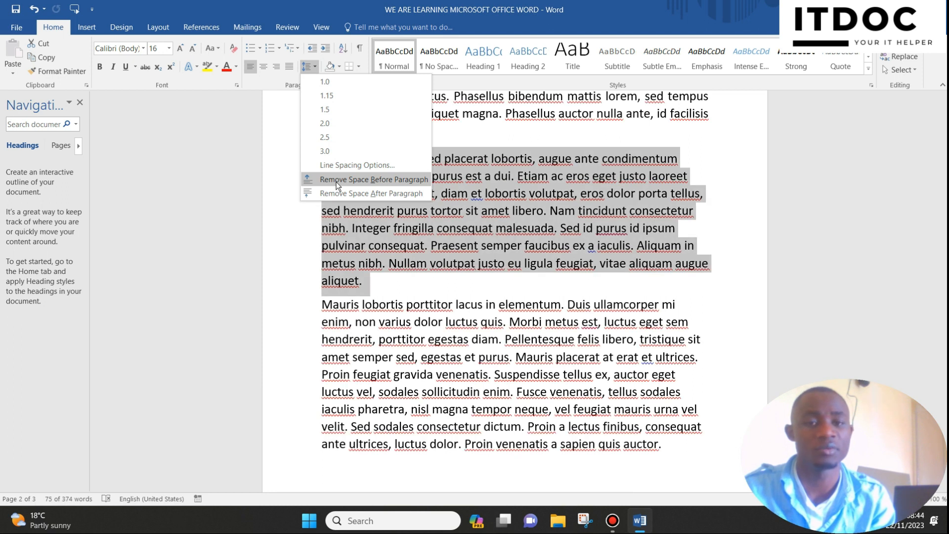
pyautogui.click(336, 180)
pyautogui.click(399, 176)
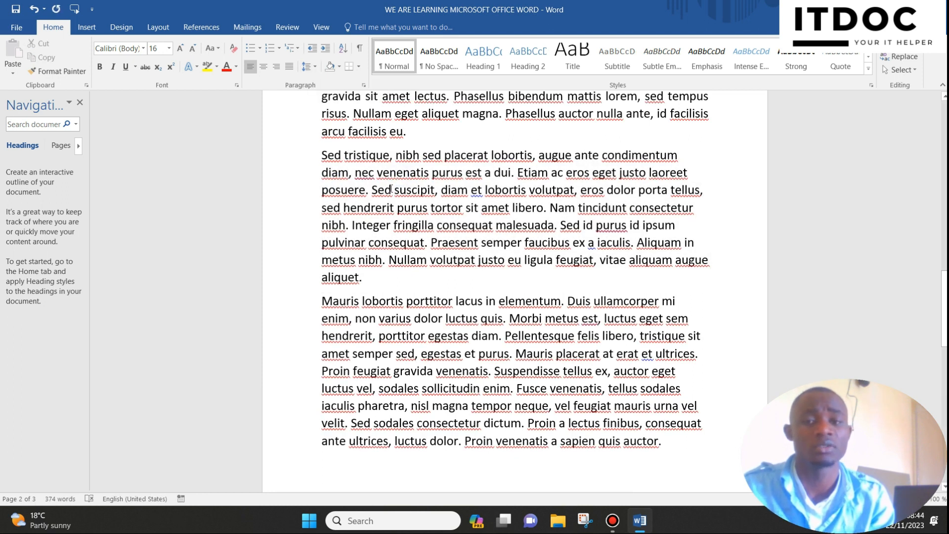
# Step: Increase the indent of the opening "Lorem ipsum" paragraph below the title, and bring it back to the margin
pyautogui.scroll(2, 400, 176)
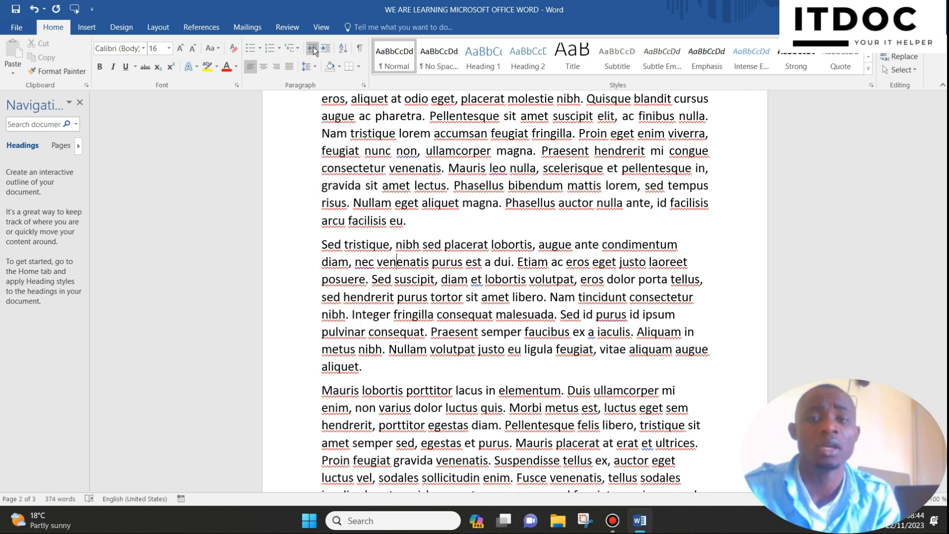
pyautogui.scroll(3, 354, 172)
pyautogui.scroll(3, 355, 172)
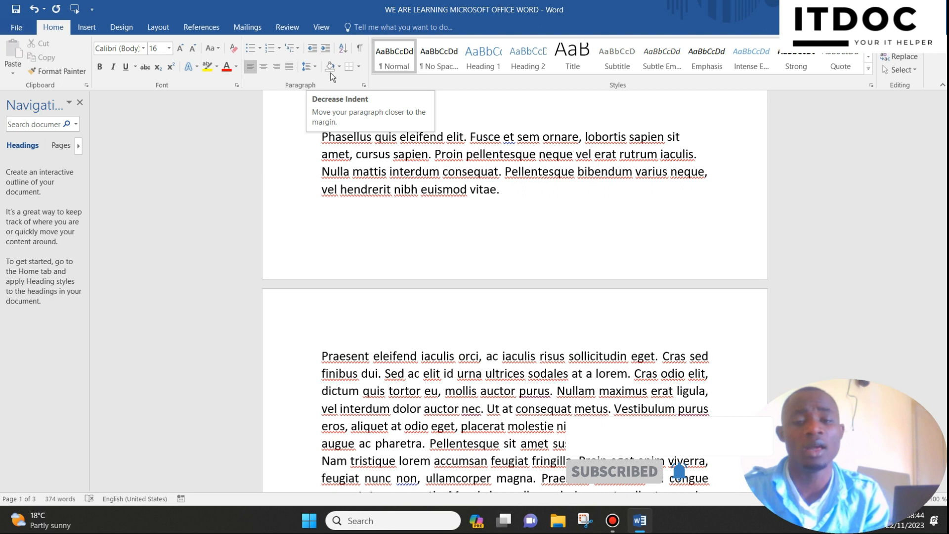
pyautogui.scroll(3, 395, 167)
pyautogui.scroll(5, 395, 166)
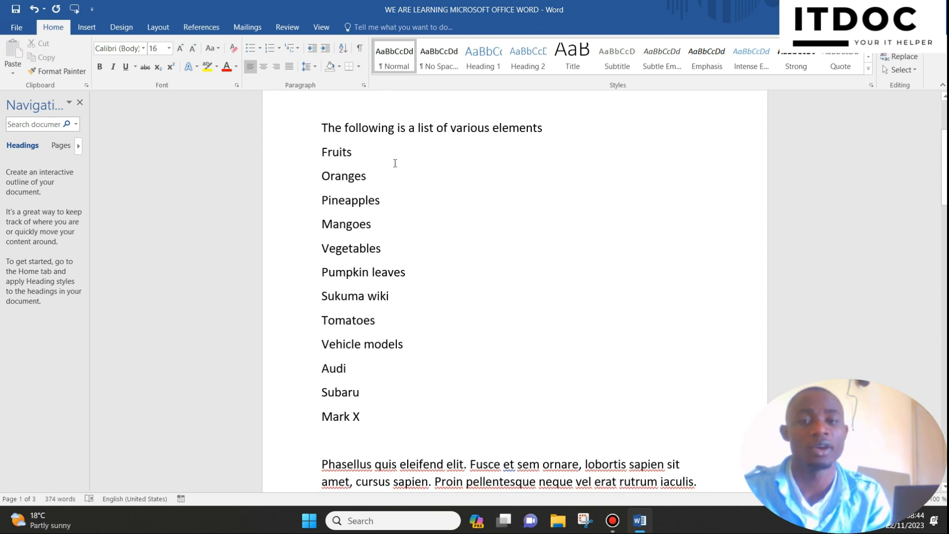
pyautogui.moveTo(304, 167); pyautogui.dragTo(300, 204)
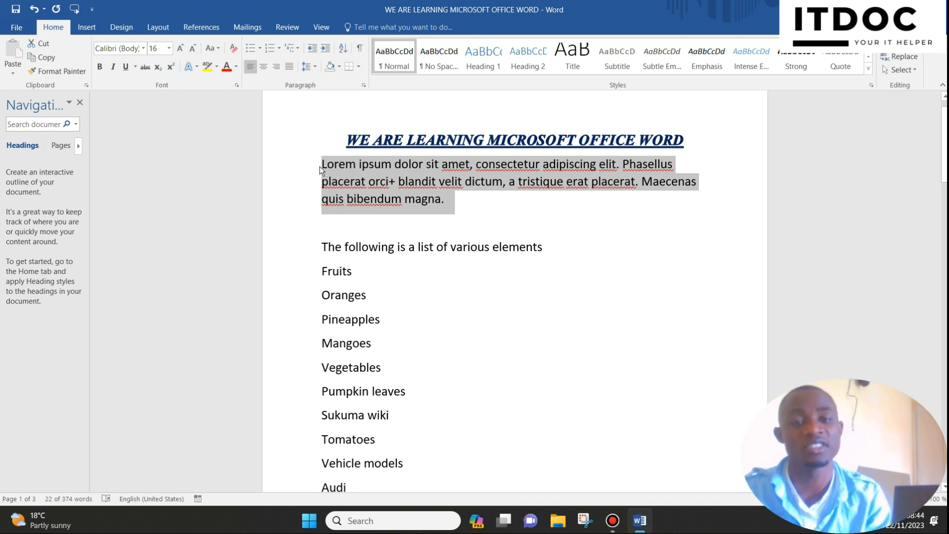
pyautogui.click(319, 166)
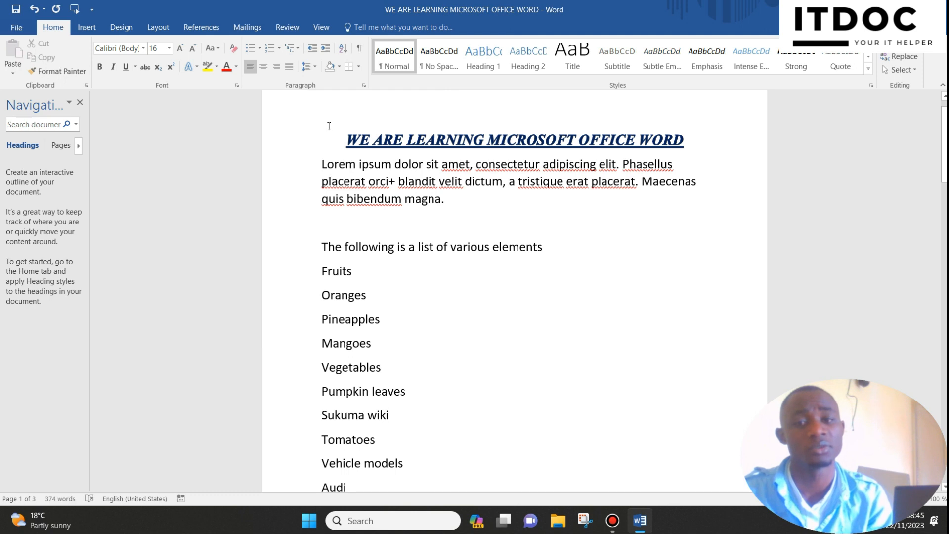
pyautogui.click(325, 49)
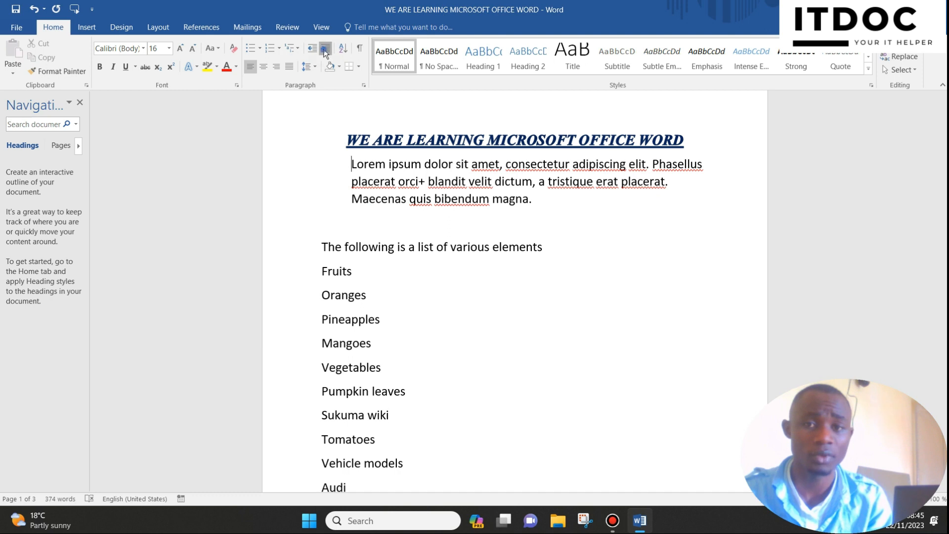
pyautogui.click(325, 49)
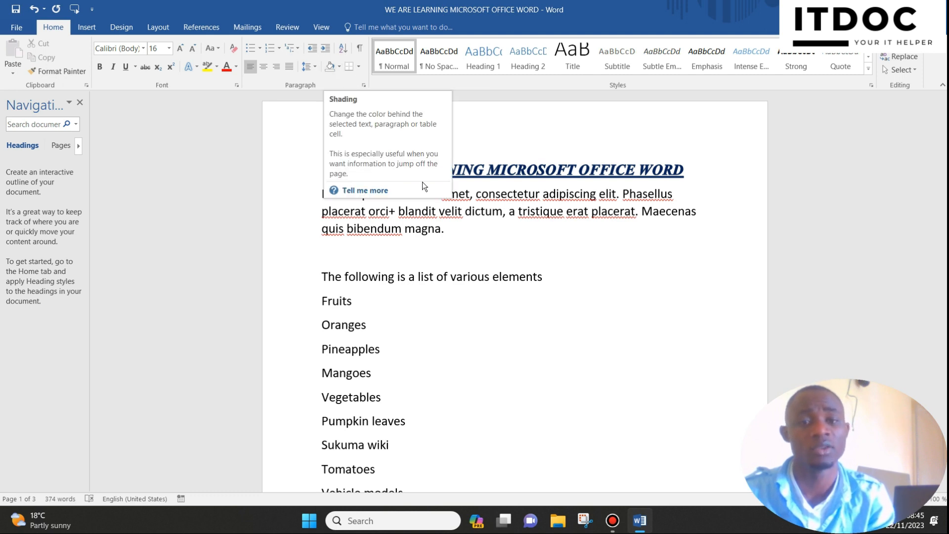
# Step: Delete the empty line between the opening "Lorem ipsum" paragraph and "The following is a list of various elements"
pyautogui.click(444, 277)
pyautogui.scroll(-4, 430, 250)
pyautogui.scroll(3, 339, 216)
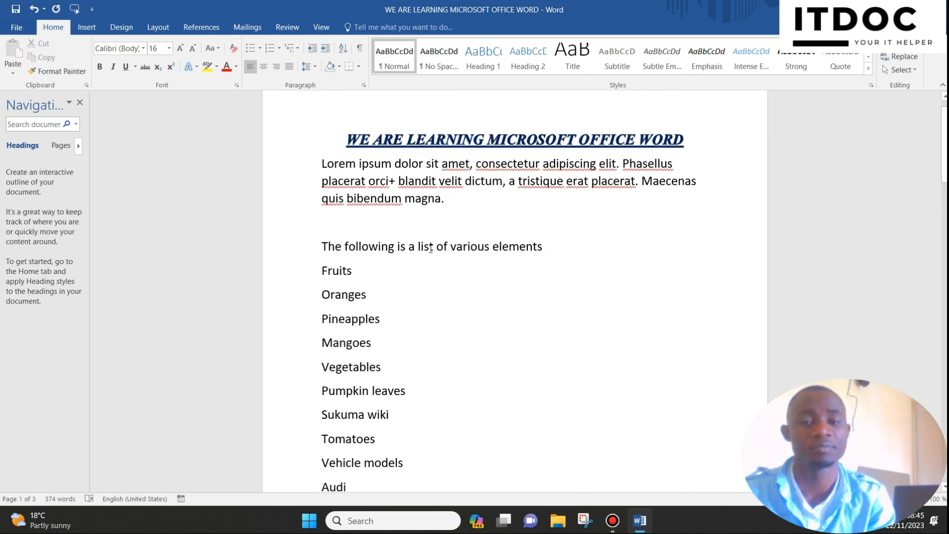
pyautogui.click(290, 220)
pyautogui.press('BackSpace')
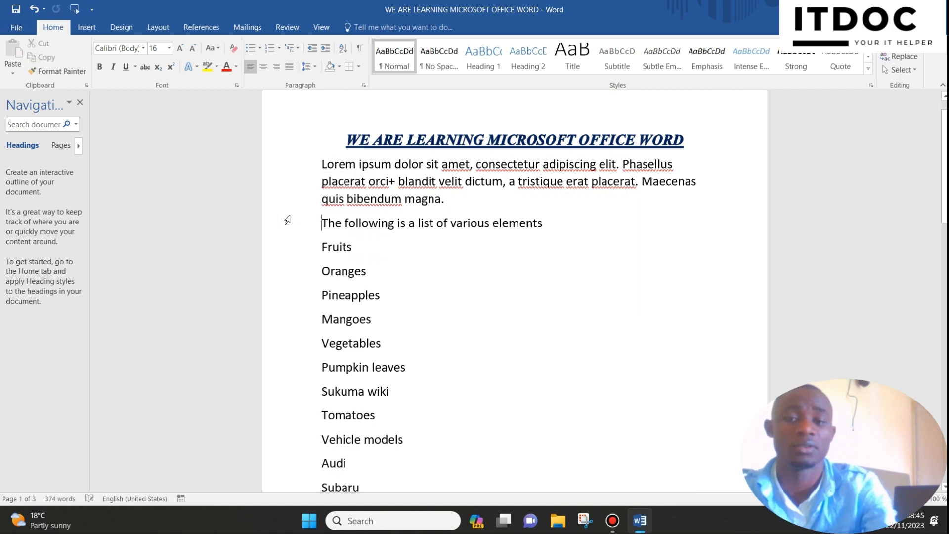
# Step: Shade the opening "Lorem ipsum" paragraph with a dark blue theme color
pyautogui.click(297, 161)
pyautogui.moveTo(295, 177); pyautogui.dragTo(298, 197)
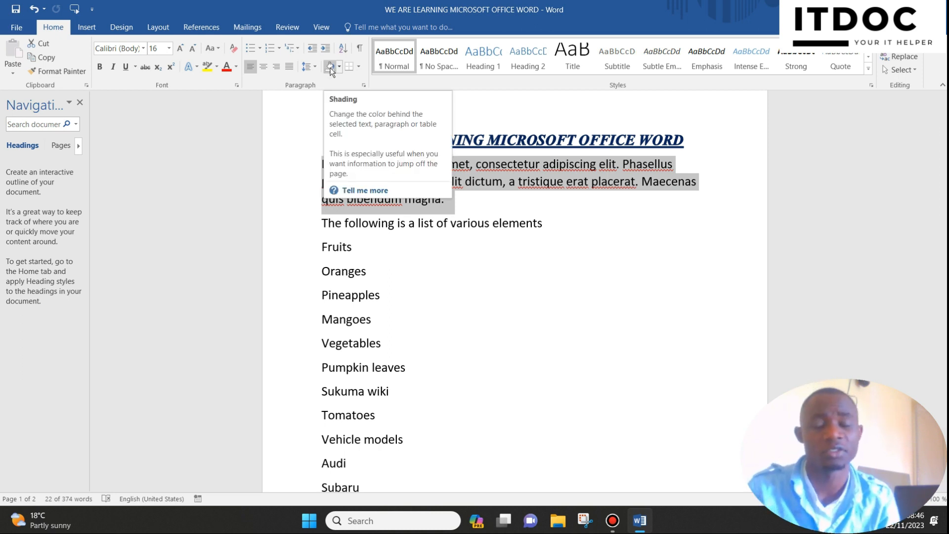
pyautogui.click(497, 299)
pyautogui.moveTo(295, 168); pyautogui.dragTo(293, 200)
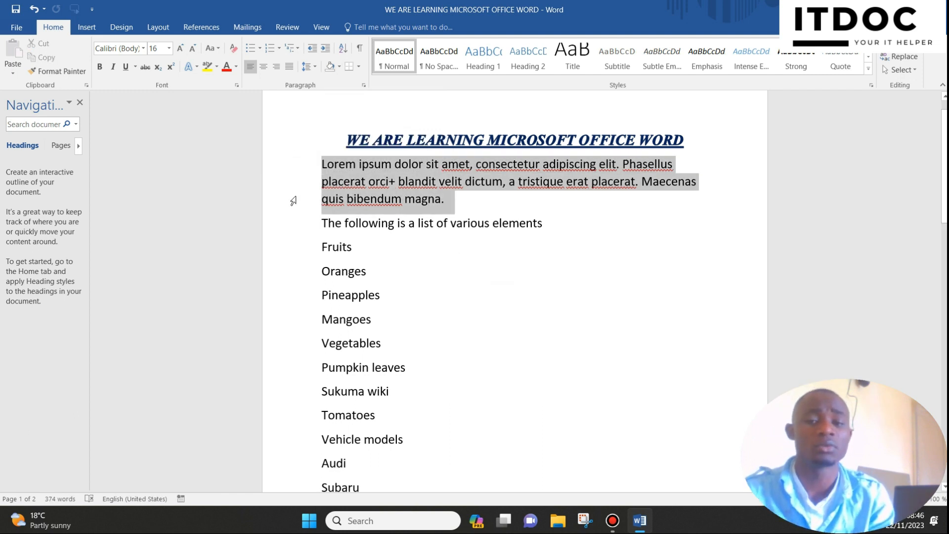
pyautogui.click(341, 66)
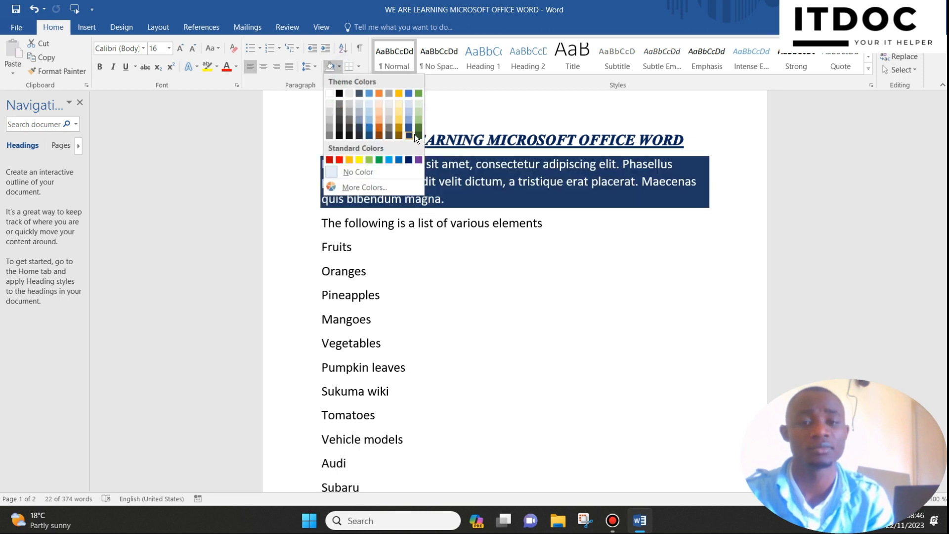
pyautogui.click(371, 133)
pyautogui.click(416, 202)
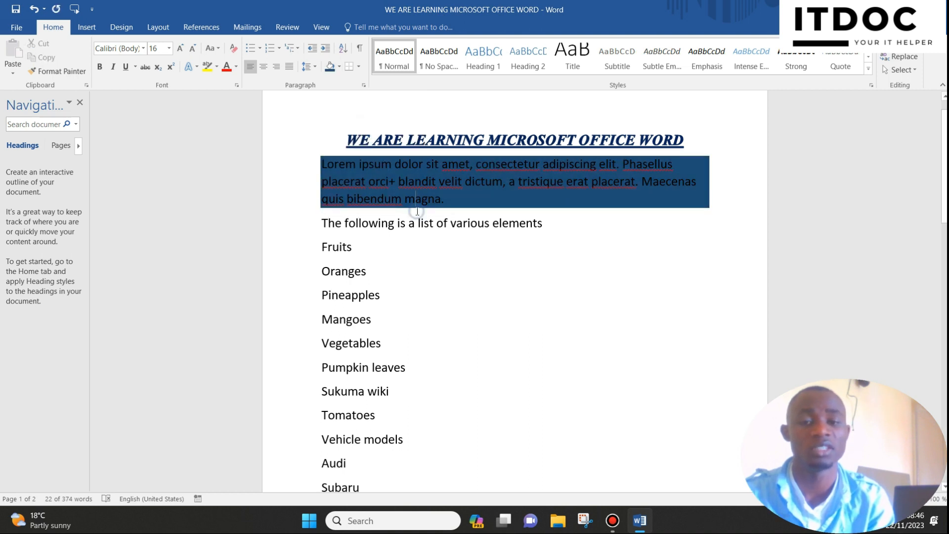
pyautogui.click(299, 227)
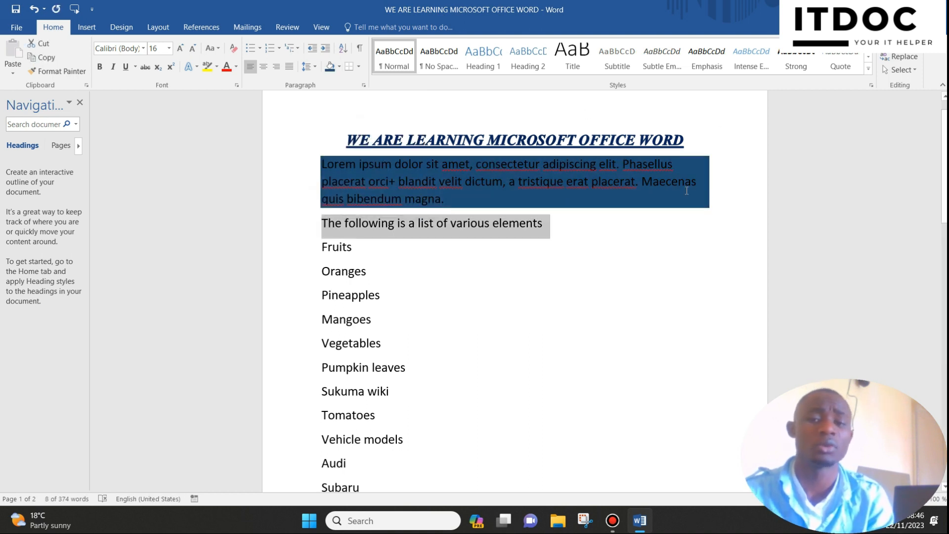
pyautogui.click(339, 67)
pyautogui.click(489, 238)
pyautogui.click(333, 183)
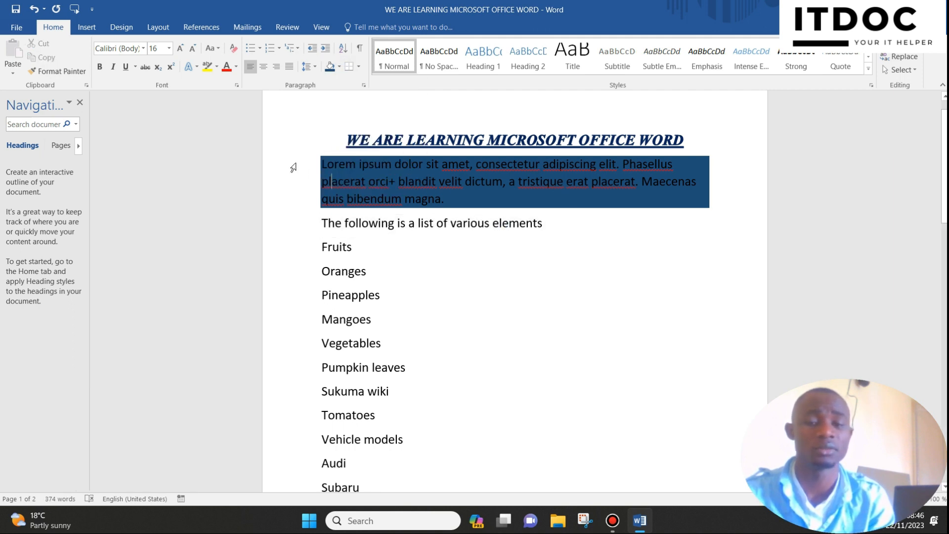
# Step: Shade the "Lorem ipsum" paragraph and the line "The following is a list of various elements" together in dark green
pyautogui.moveTo(293, 165); pyautogui.dragTo(280, 225)
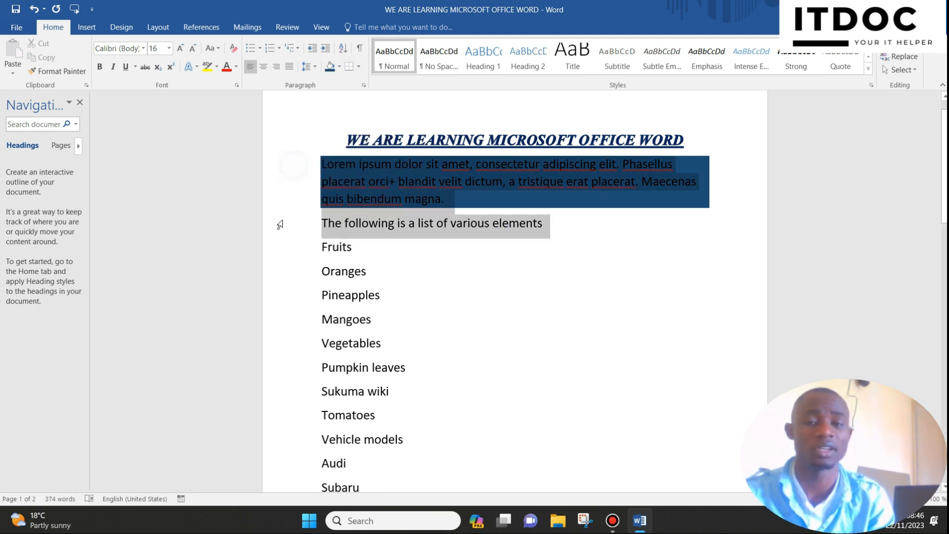
pyautogui.click(338, 67)
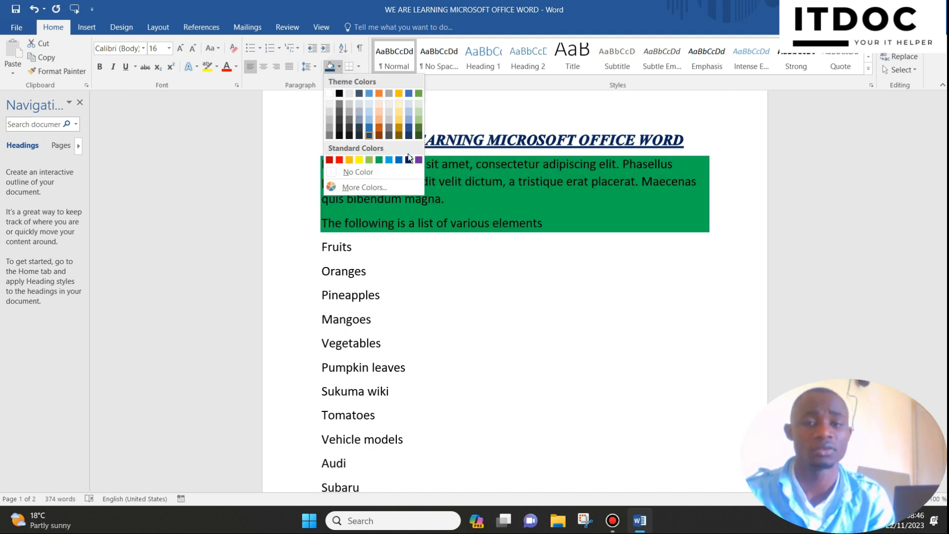
pyautogui.click(419, 135)
# Step: Shade the list lines from Fruits to Mark X with a gray theme color
pyautogui.scroll(-2, 452, 209)
pyautogui.moveTo(299, 136); pyautogui.dragTo(256, 398)
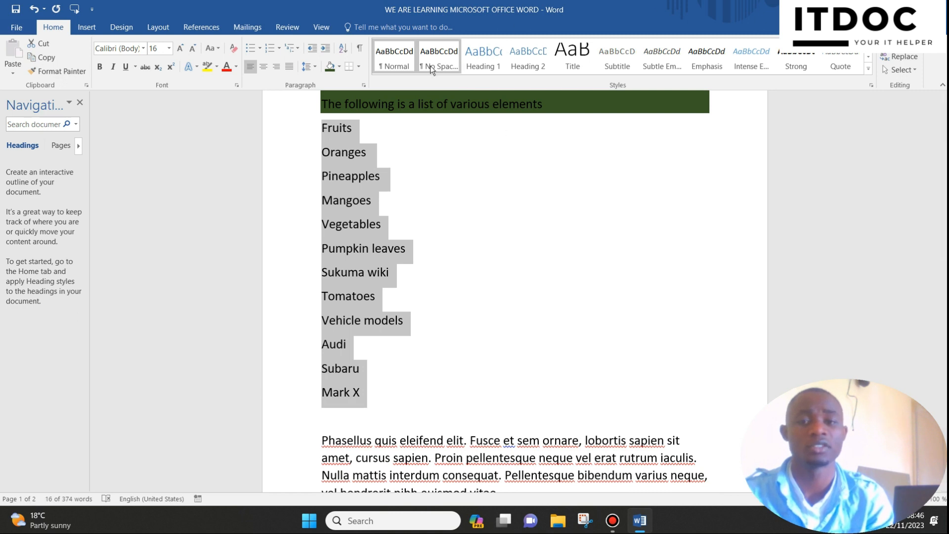
pyautogui.click(334, 67)
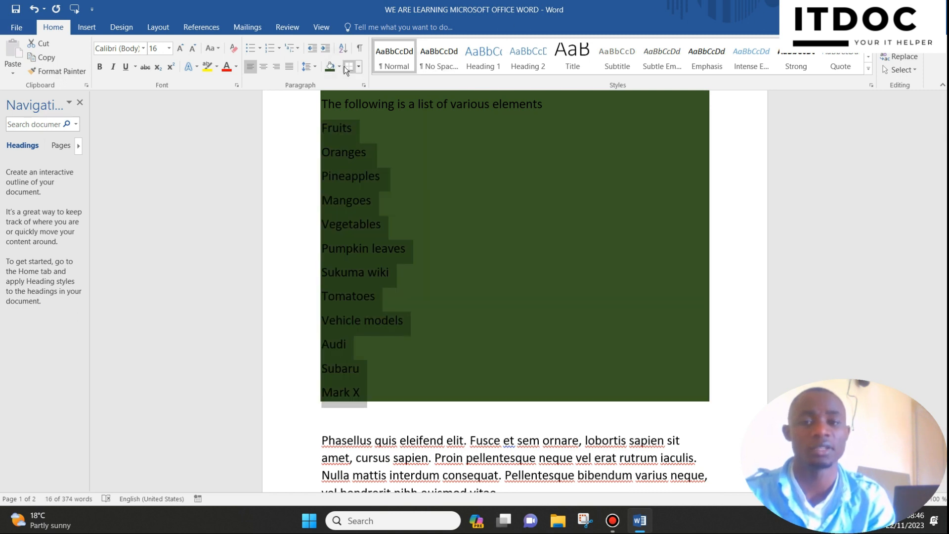
pyautogui.click(340, 66)
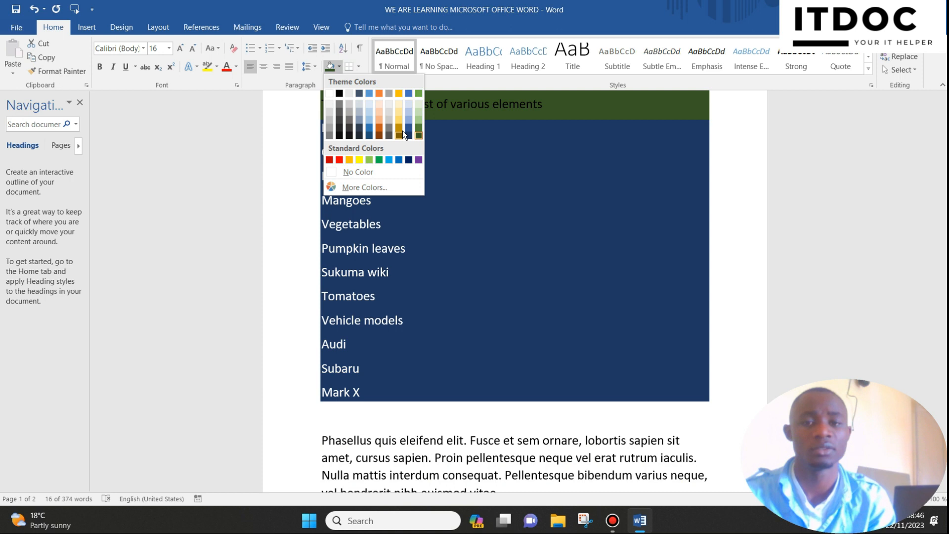
pyautogui.click(389, 127)
pyautogui.click(495, 184)
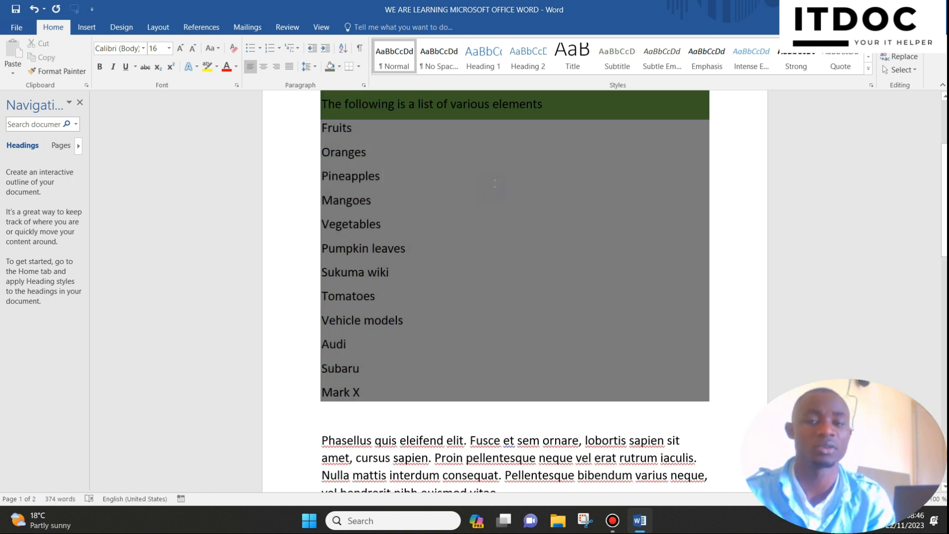
pyautogui.scroll(3, 494, 184)
pyautogui.scroll(-3, 500, 175)
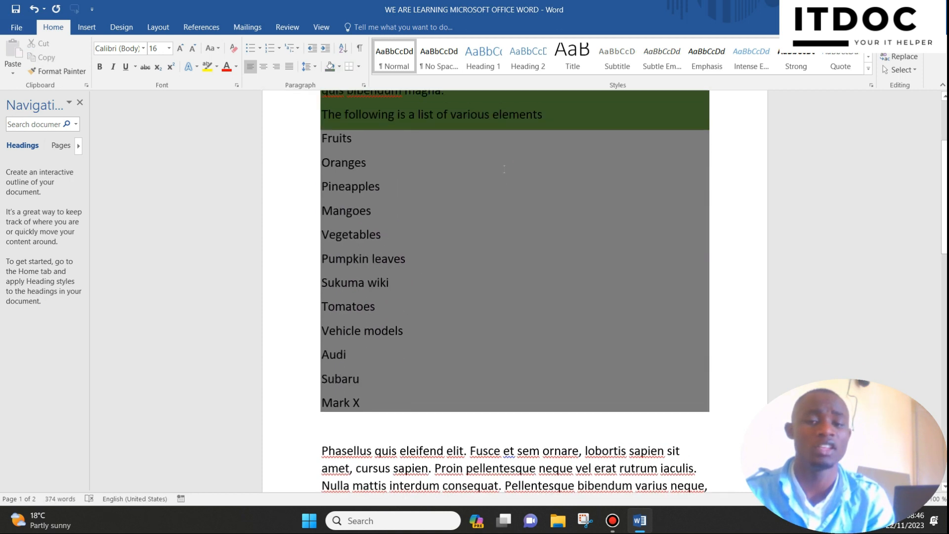
pyautogui.scroll(3, 503, 169)
pyautogui.scroll(-2, 504, 169)
pyautogui.scroll(2, 503, 169)
pyautogui.scroll(-2, 502, 167)
pyautogui.scroll(1, 498, 162)
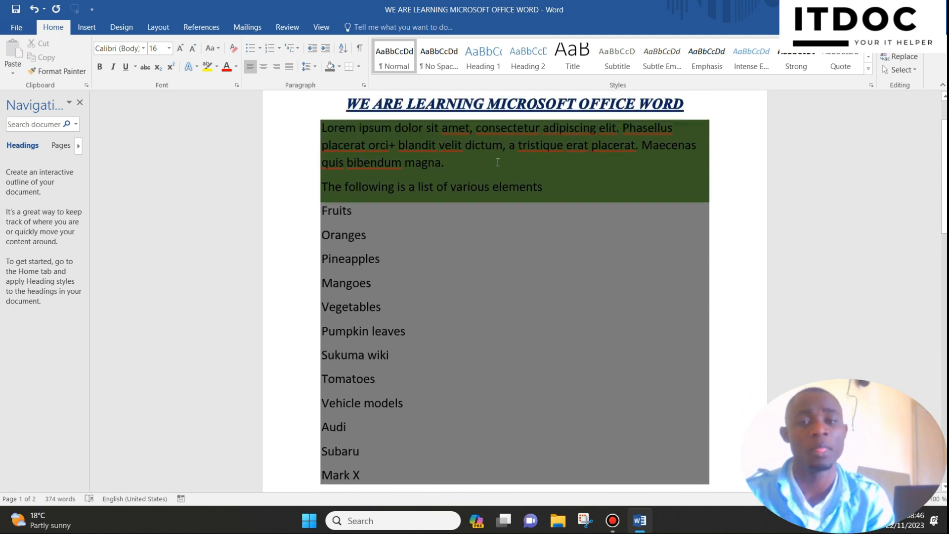
pyautogui.click(360, 66)
pyautogui.click(568, 202)
pyautogui.scroll(-2, 568, 206)
pyautogui.scroll(2, 404, 132)
# Step: Apply All Borders to the list lines from Fruits to Mark X
pyautogui.moveTo(300, 187); pyautogui.dragTo(258, 462)
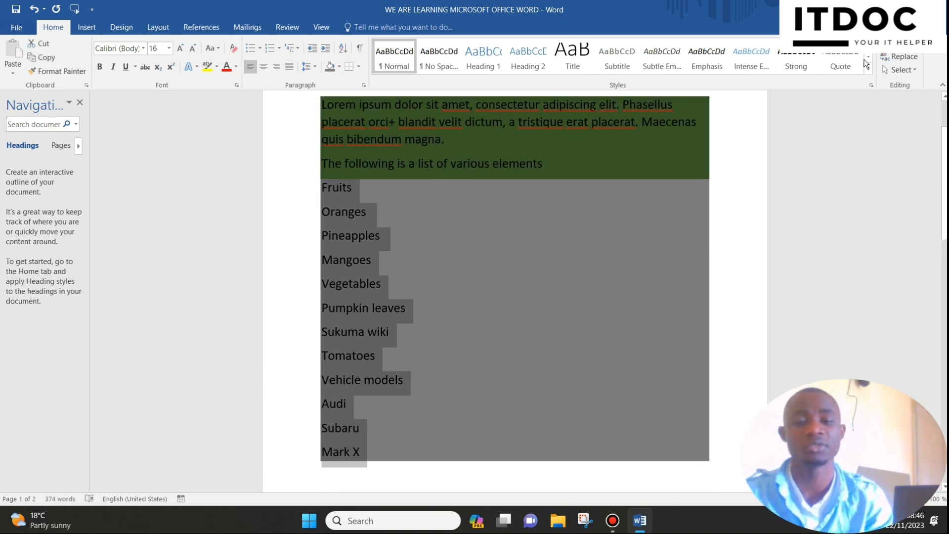
pyautogui.click(359, 68)
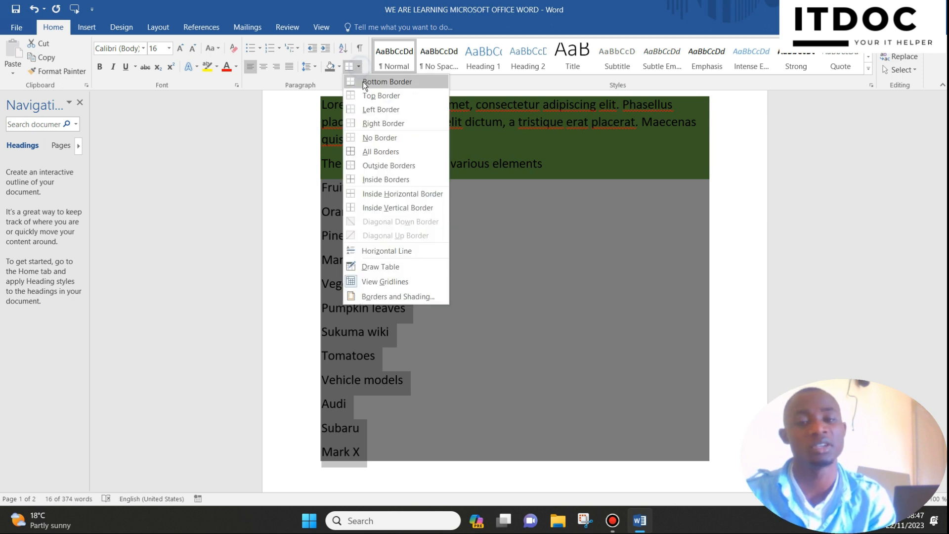
pyautogui.click(392, 151)
pyautogui.scroll(-2, 411, 170)
pyautogui.scroll(2, 412, 170)
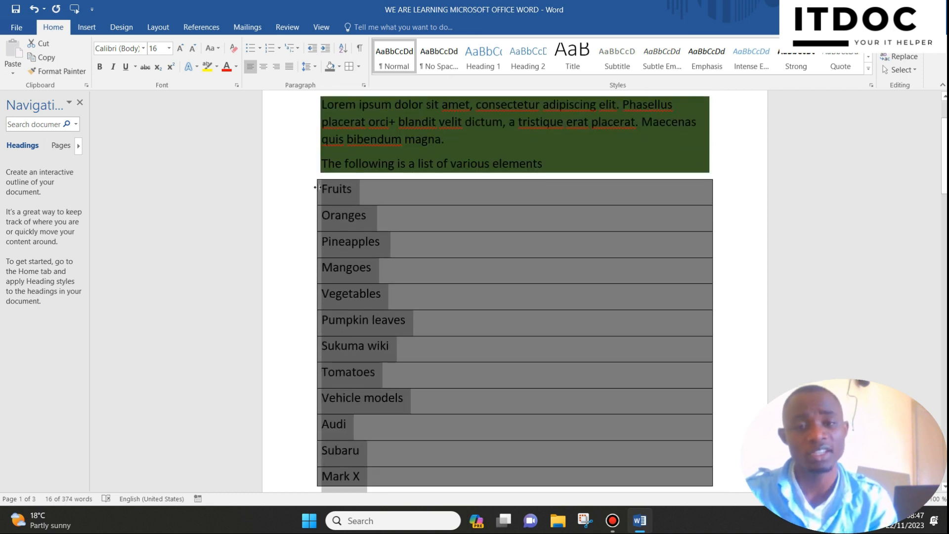
pyautogui.click(352, 189)
pyautogui.scroll(-1, 353, 188)
pyautogui.scroll(2, 354, 148)
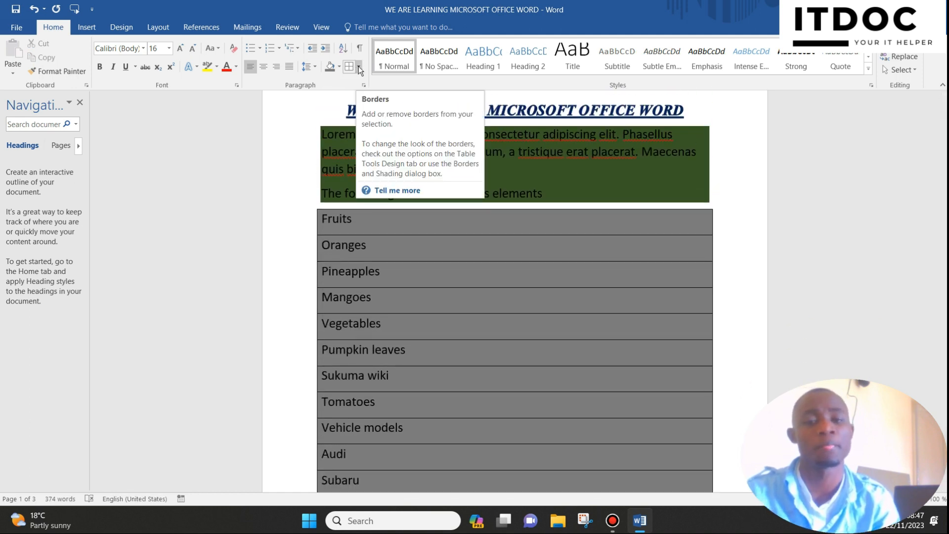
# Step: Shade the Fruits line of the bordered list with the standard orange color
pyautogui.click(277, 221)
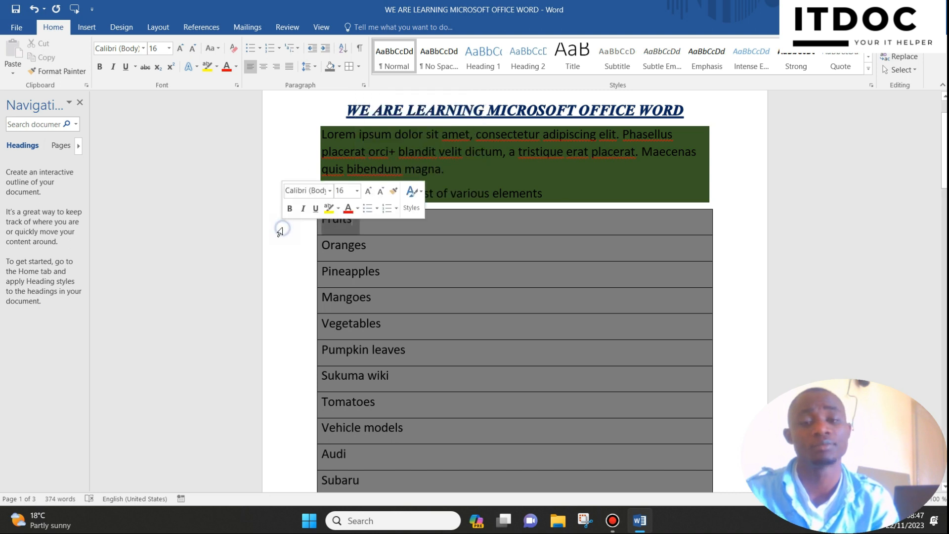
pyautogui.click(340, 68)
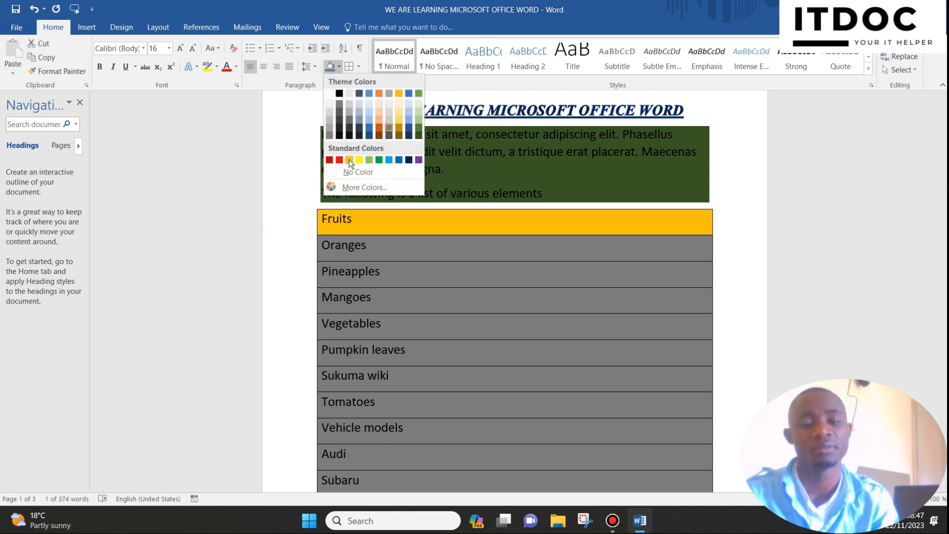
pyautogui.click(349, 159)
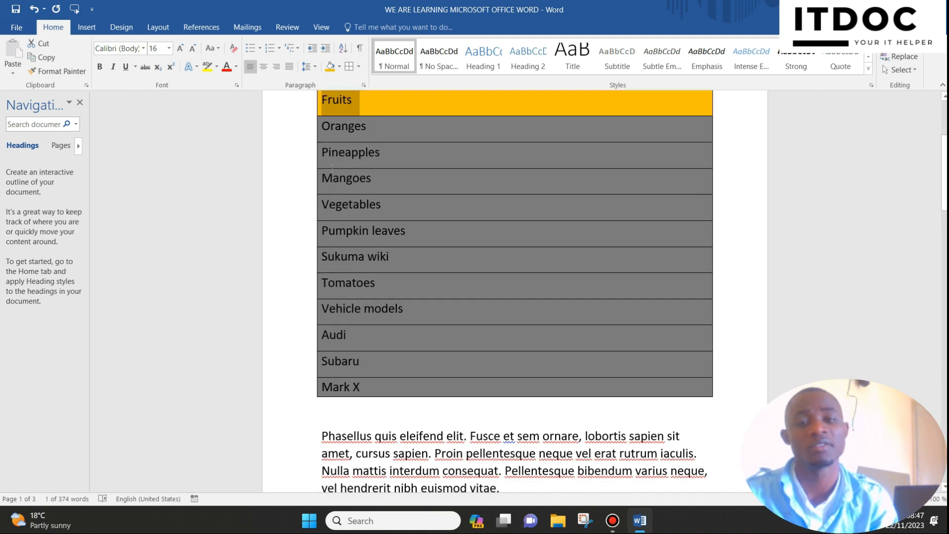
# Step: Shade the Pineapples line of the bordered list with a light blue theme color
pyautogui.click(289, 157)
pyautogui.click(340, 67)
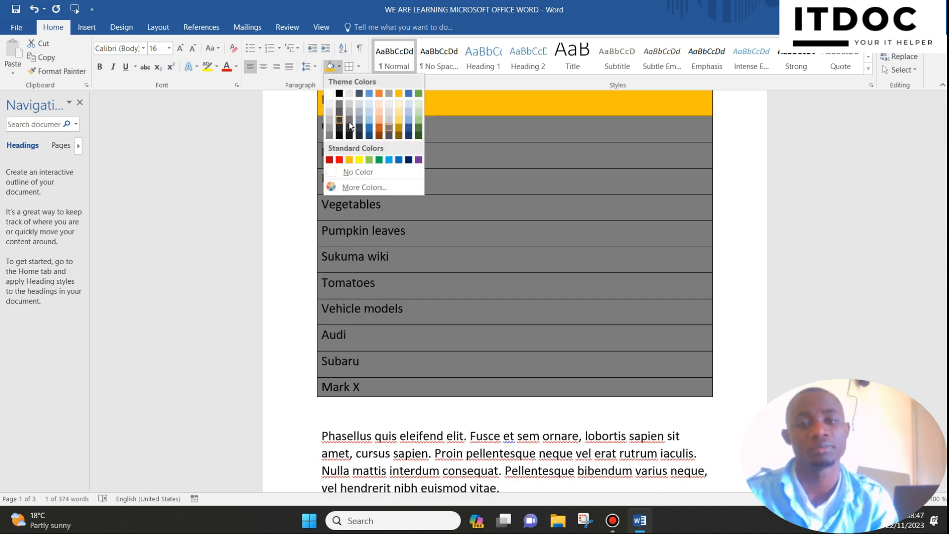
pyautogui.click(404, 118)
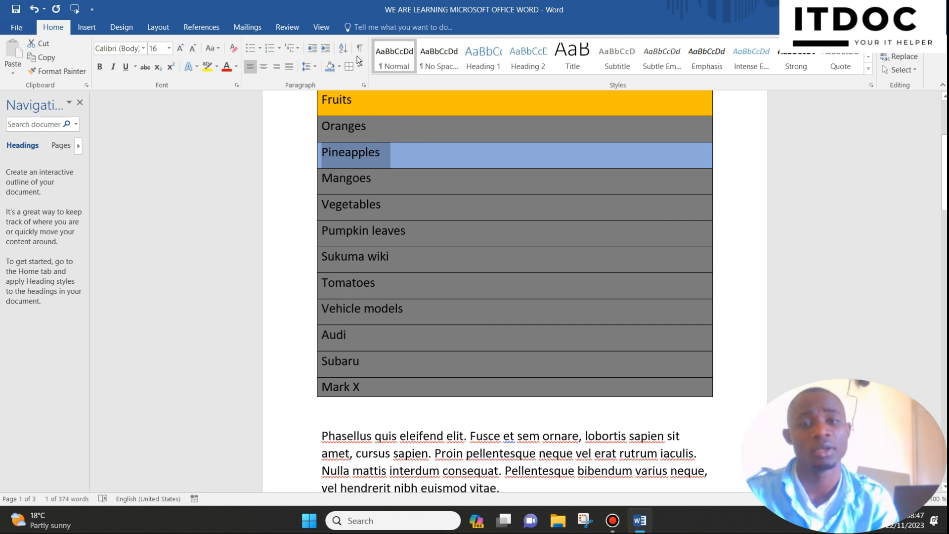
# Step: Shade the Vegetables line of the bordered list with the standard dark blue color
pyautogui.click(339, 66)
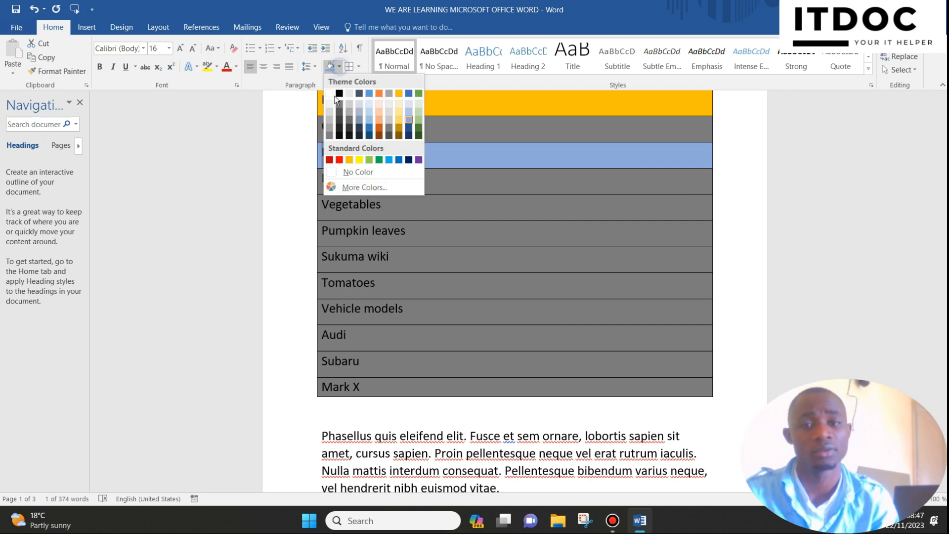
pyautogui.click(352, 217)
pyautogui.click(291, 208)
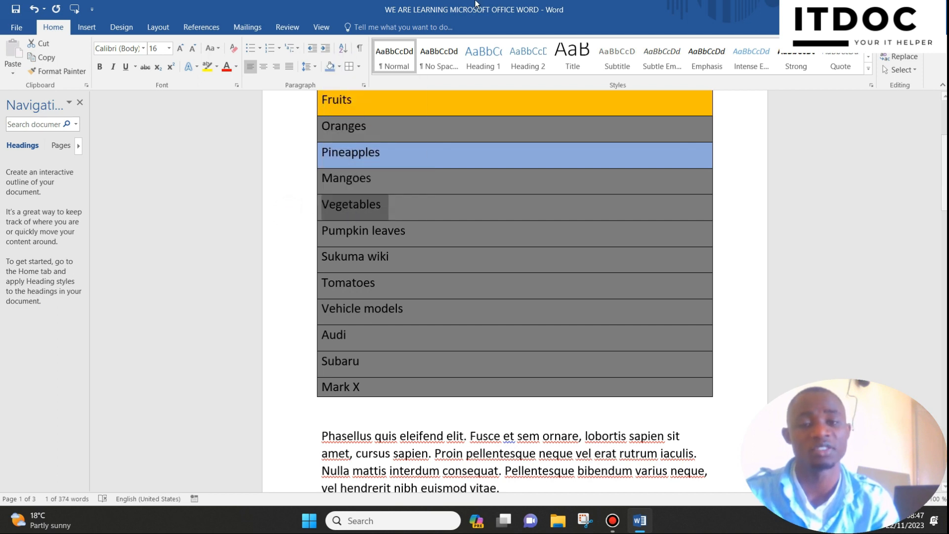
pyautogui.click(341, 68)
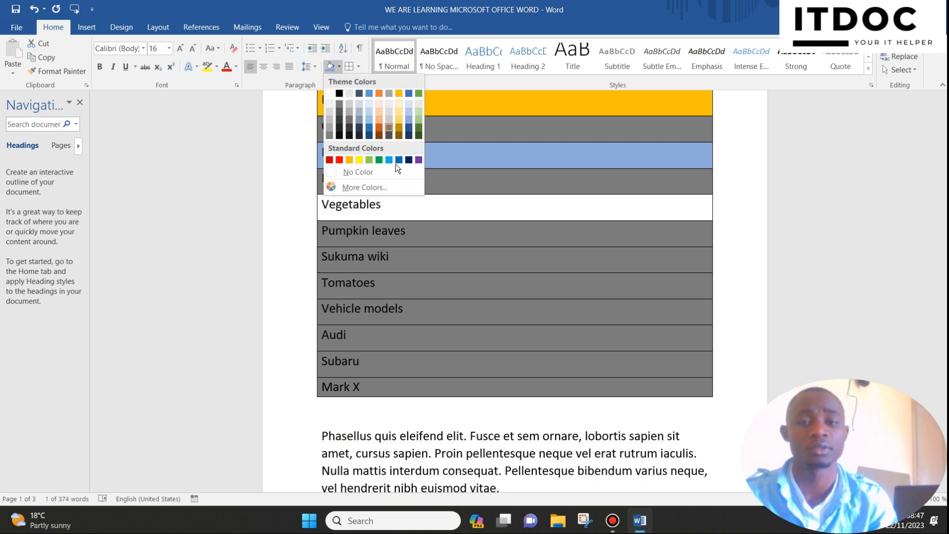
pyautogui.click(410, 158)
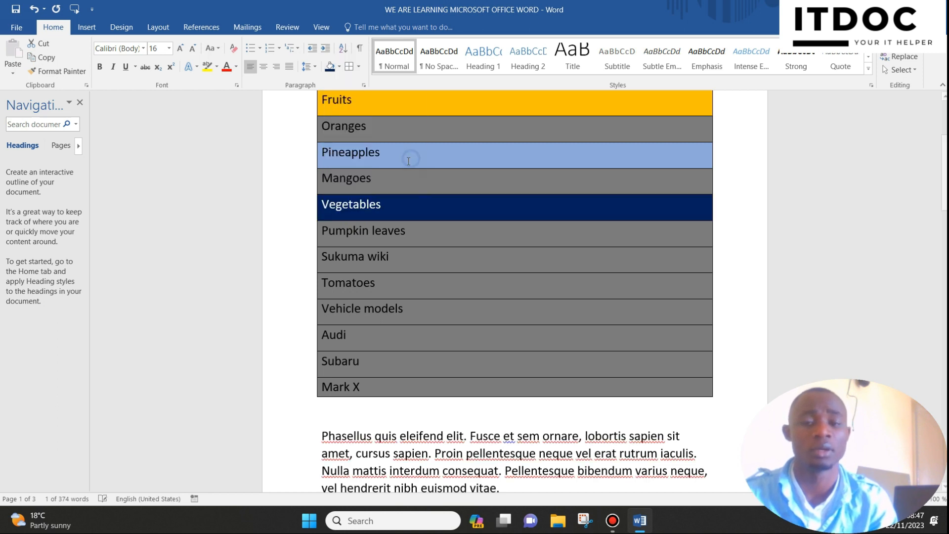
# Step: Shade the Sukuma wiki line of the bordered list with the standard red color
pyautogui.click(297, 262)
pyautogui.click(343, 69)
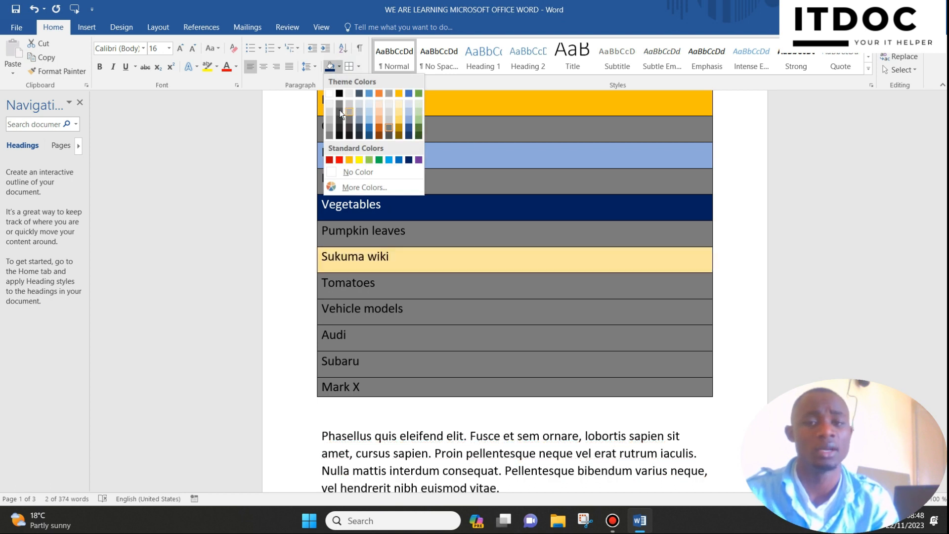
pyautogui.click(339, 160)
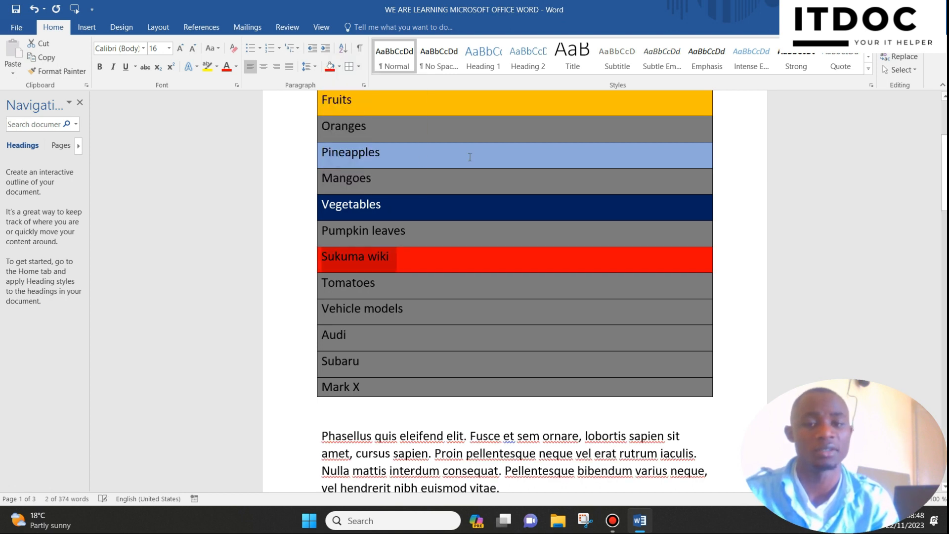
# Step: Shade the Vehicle models line of the bordered list with the black theme color
pyautogui.scroll(-2, 307, 175)
pyautogui.click(296, 194)
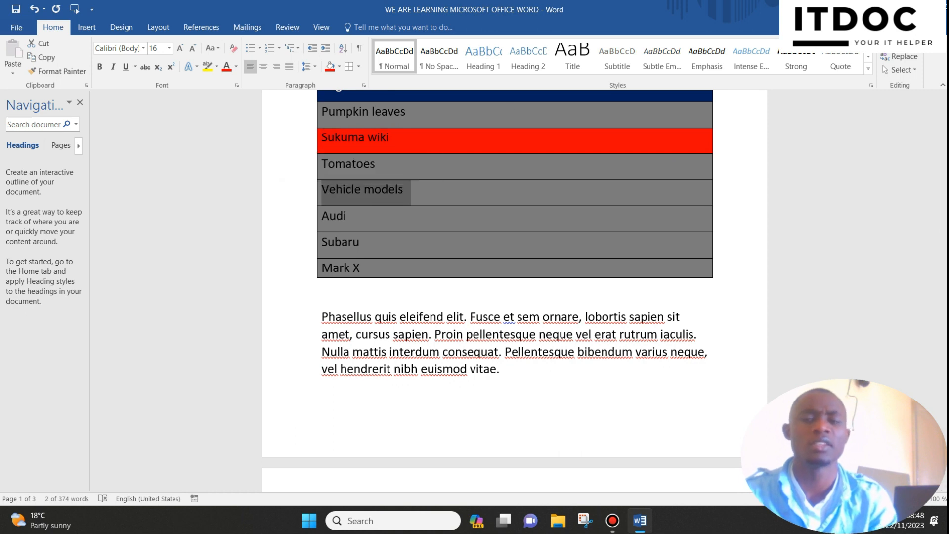
pyautogui.click(341, 67)
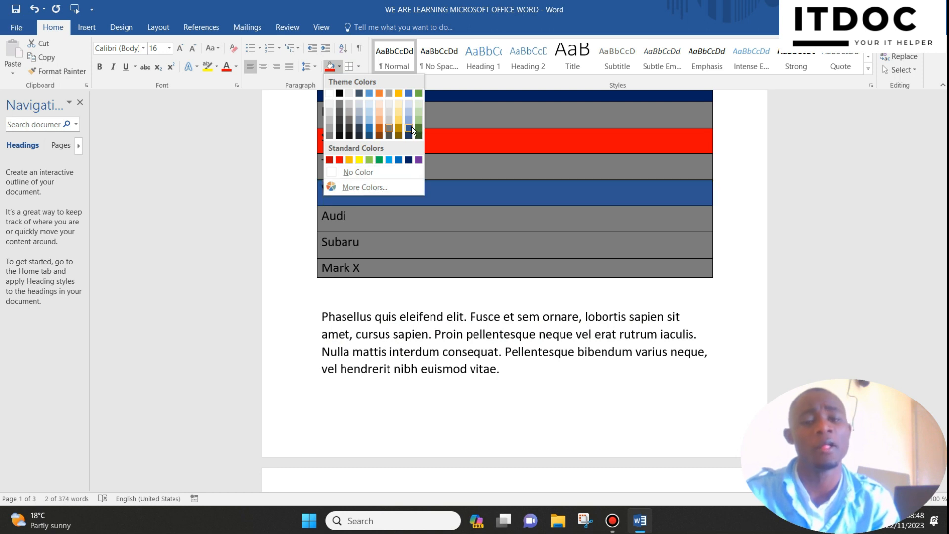
pyautogui.click(339, 93)
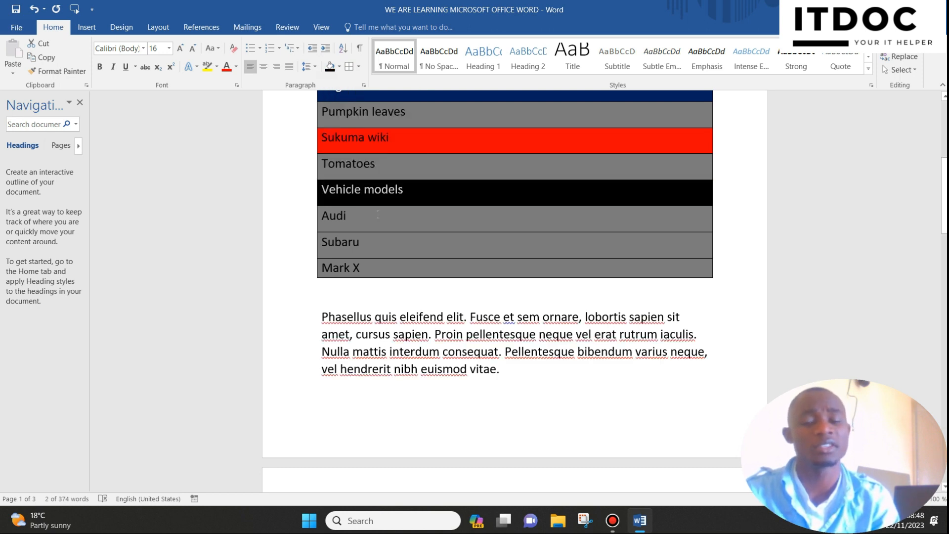
# Step: Shade the Subaru line of the bordered list with the black theme color
pyautogui.scroll(-1, 377, 214)
pyautogui.click(280, 223)
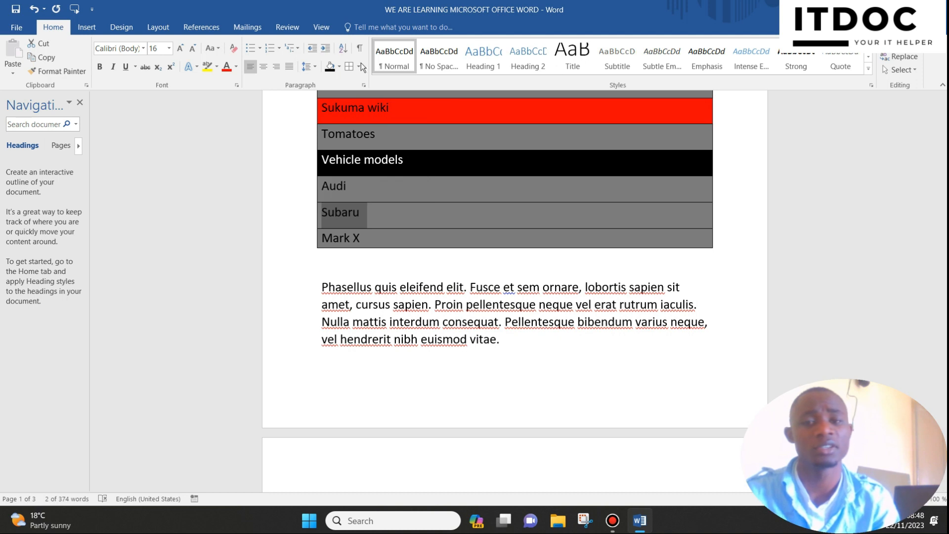
pyautogui.click(339, 66)
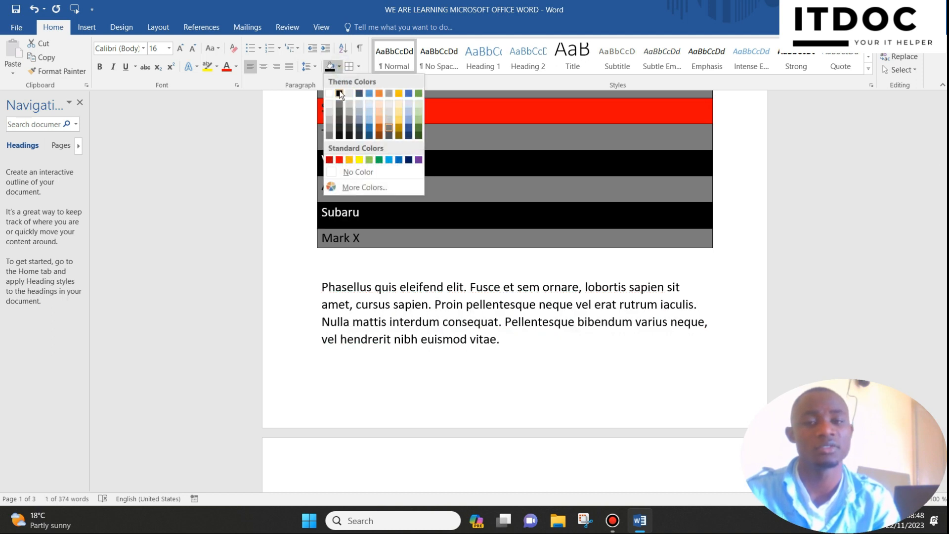
pyautogui.click(339, 93)
# Step: Sort the list lines from Fruits to Subaru by Field 1 as text in ascending order
pyautogui.scroll(7, 514, 296)
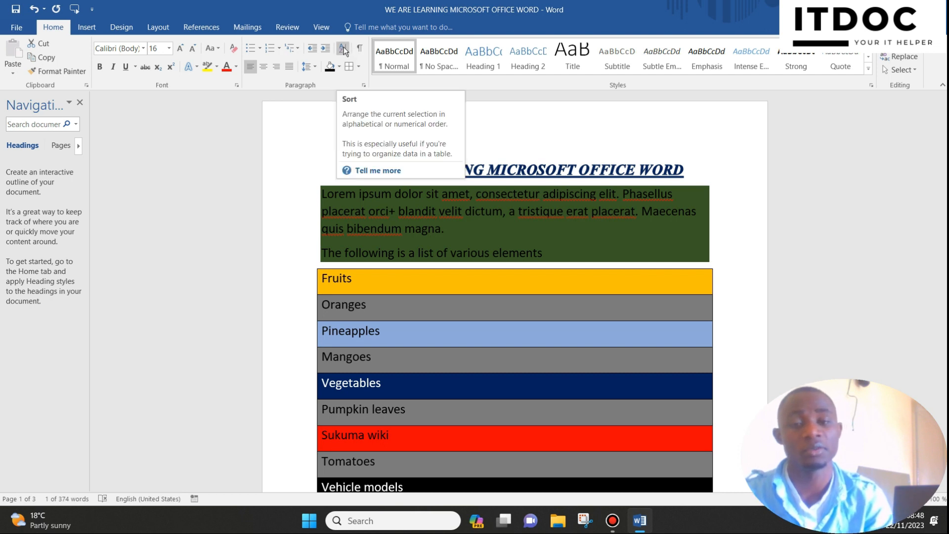
pyautogui.scroll(-1, 343, 49)
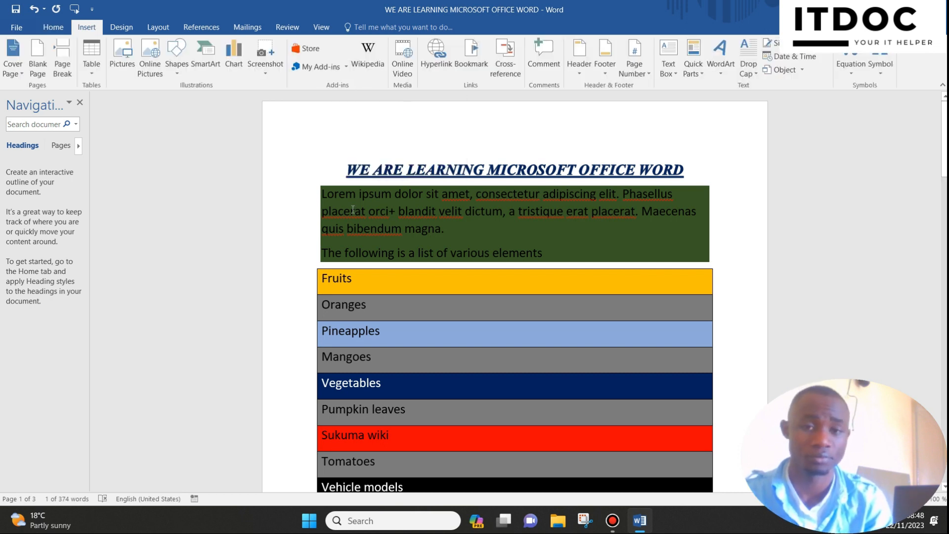
pyautogui.scroll(-5, 320, 178)
pyautogui.scroll(2, 319, 178)
pyautogui.moveTo(281, 191); pyautogui.dragTo(244, 465)
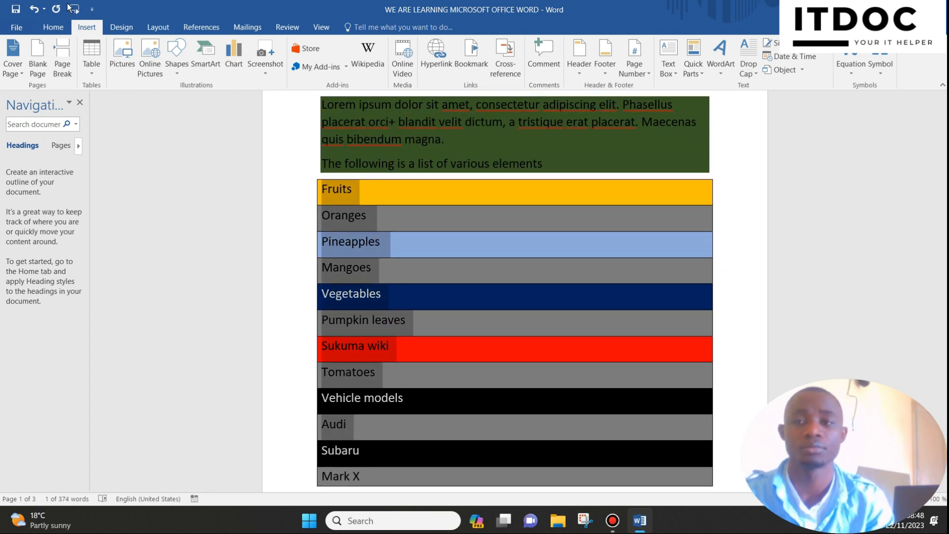
pyautogui.click(55, 27)
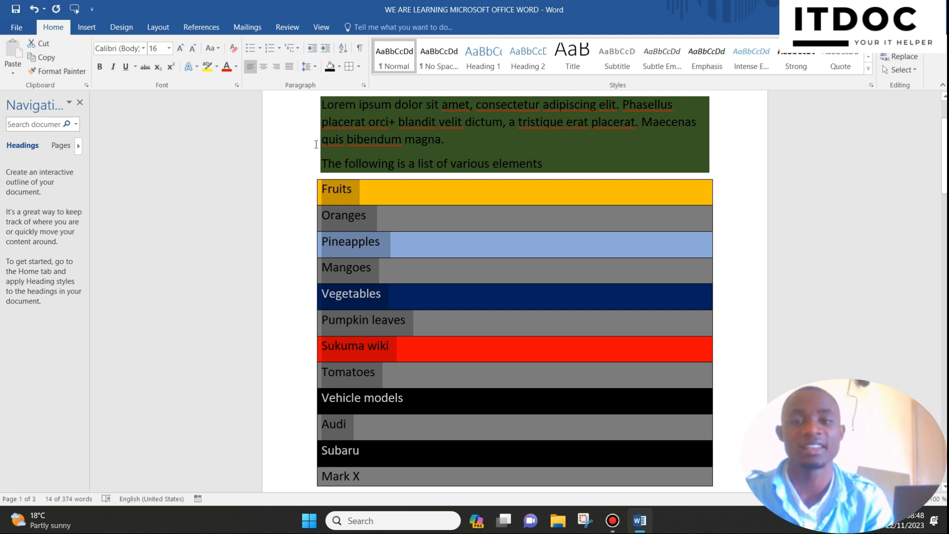
pyautogui.click(343, 48)
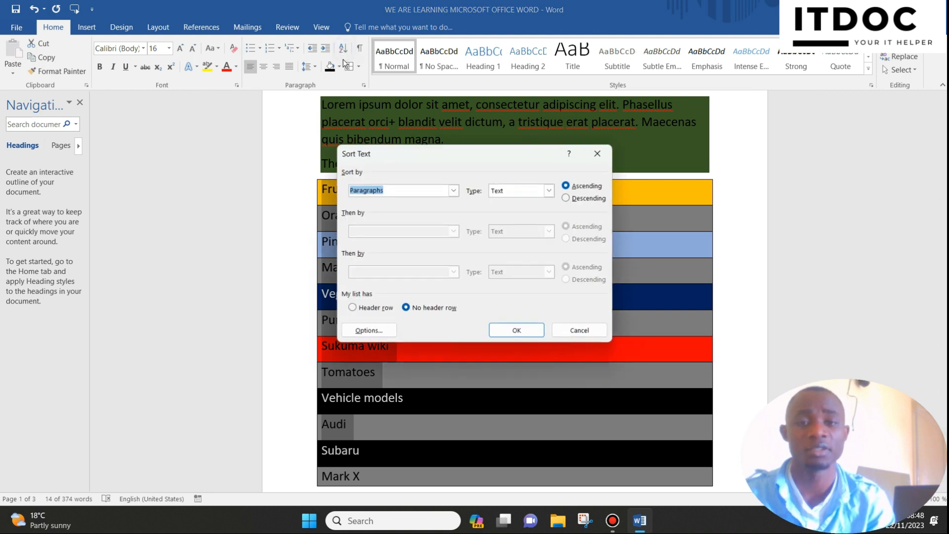
pyautogui.click(453, 191)
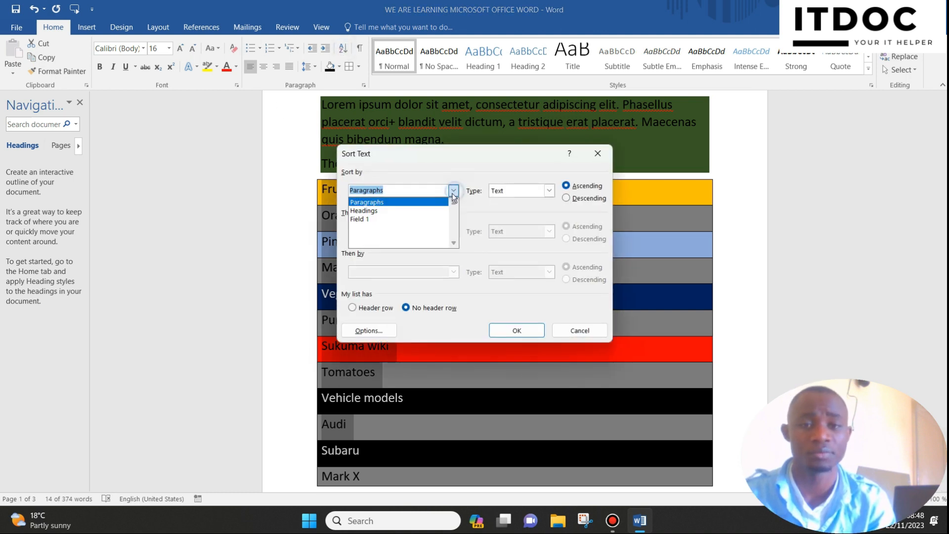
pyautogui.click(382, 217)
pyautogui.click(544, 192)
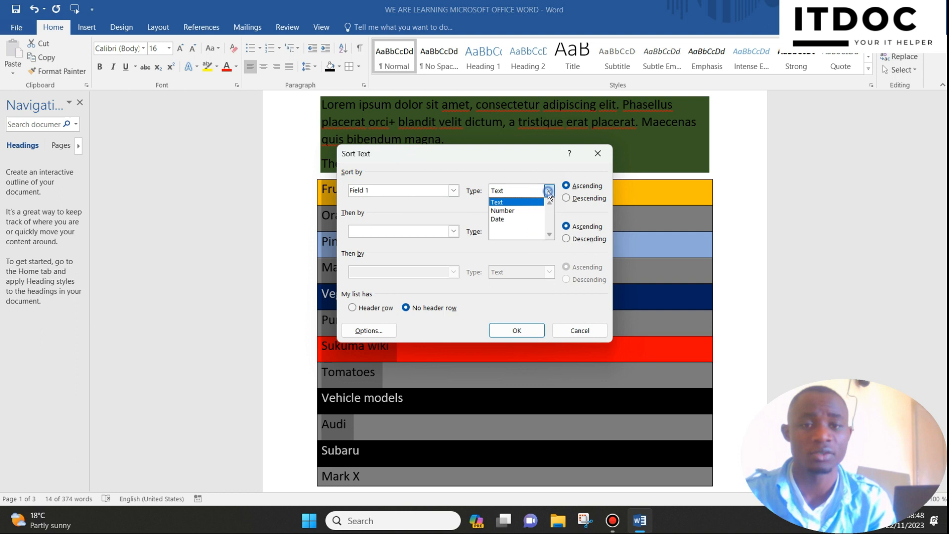
pyautogui.click(518, 206)
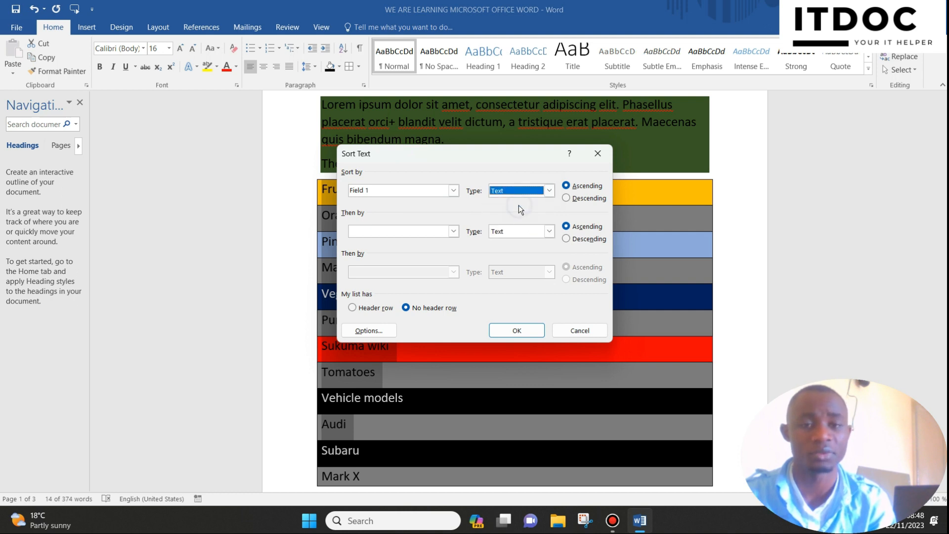
pyautogui.click(510, 333)
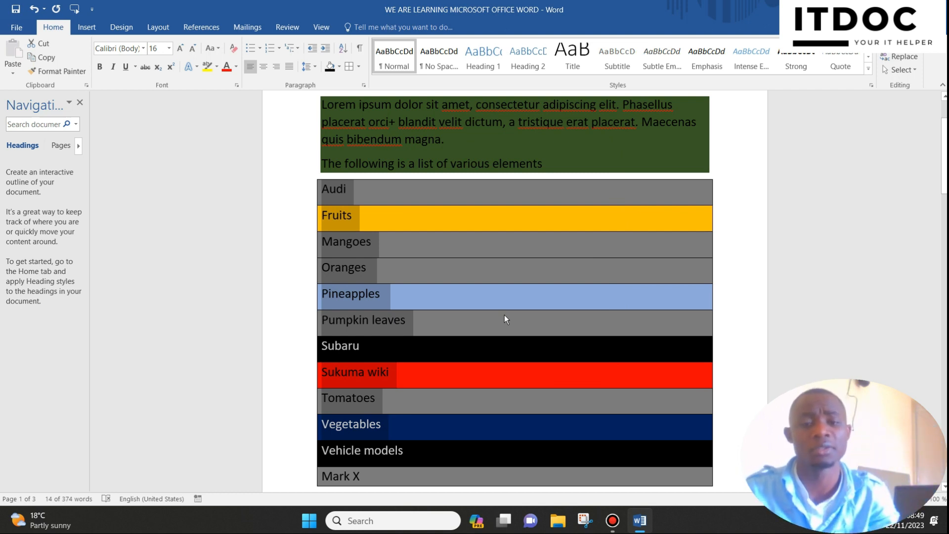
# Step: Sort all the bordered list lines from Audi to Mark X by Field 1 as text in descending order
pyautogui.scroll(-1, 499, 254)
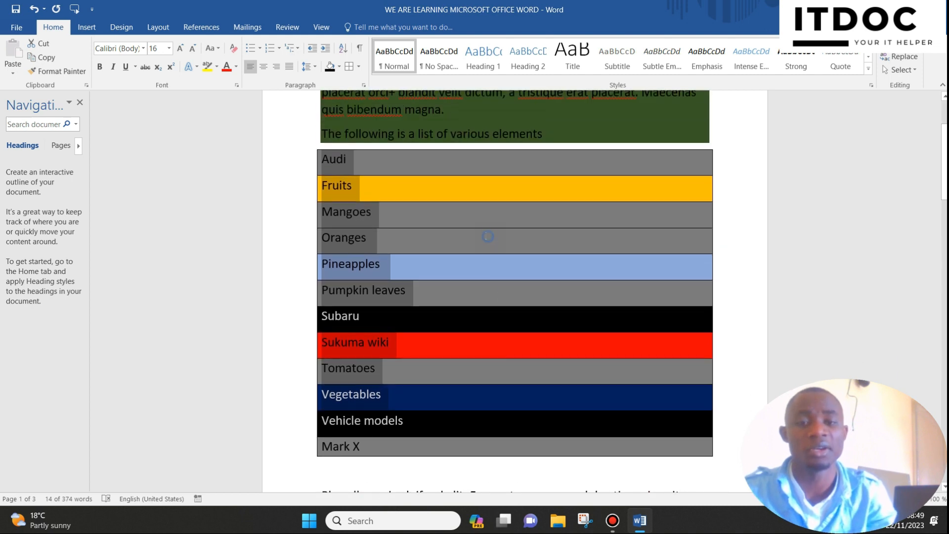
pyautogui.click(488, 237)
pyautogui.moveTo(285, 160); pyautogui.dragTo(269, 447)
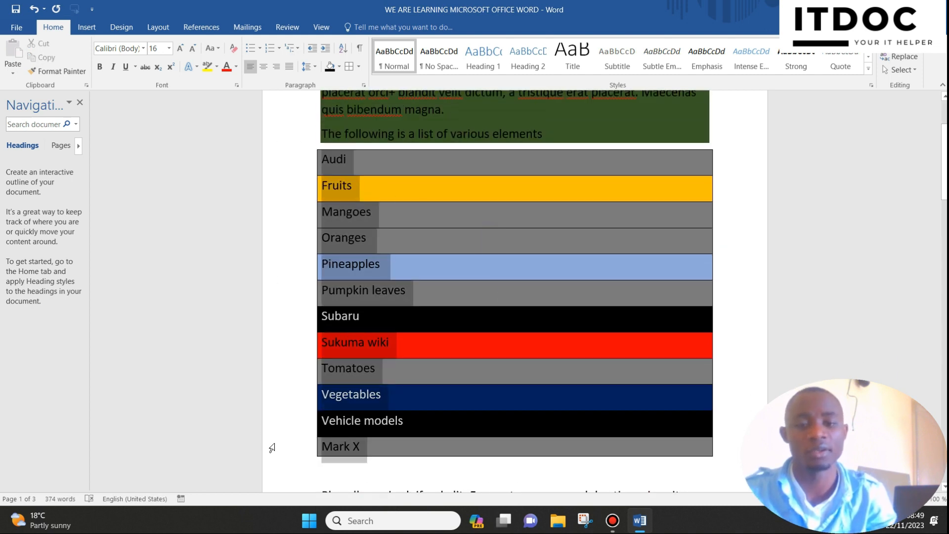
pyautogui.click(341, 53)
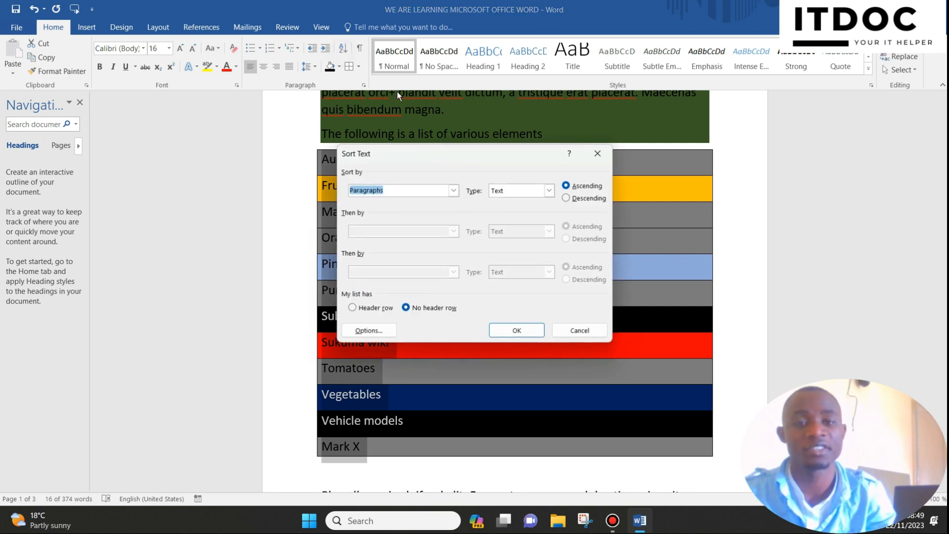
pyautogui.click(453, 190)
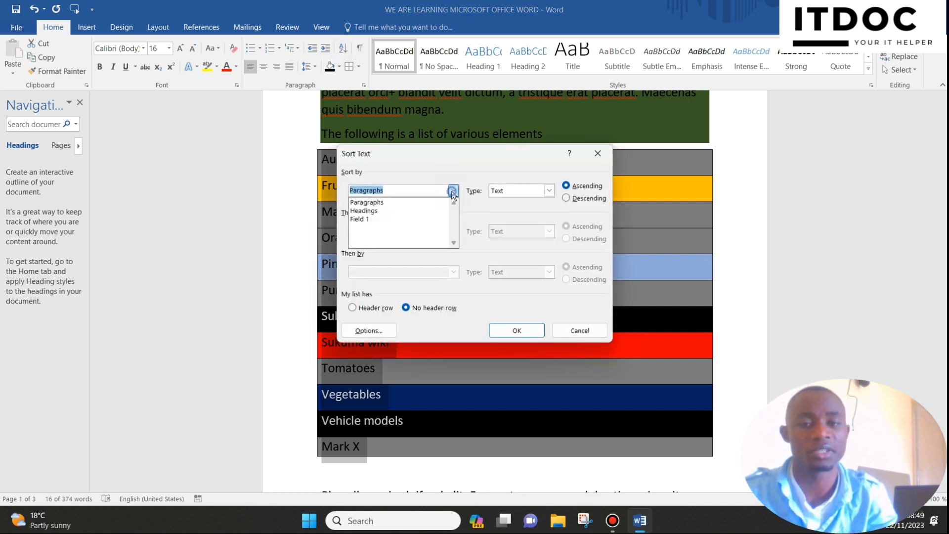
pyautogui.click(390, 218)
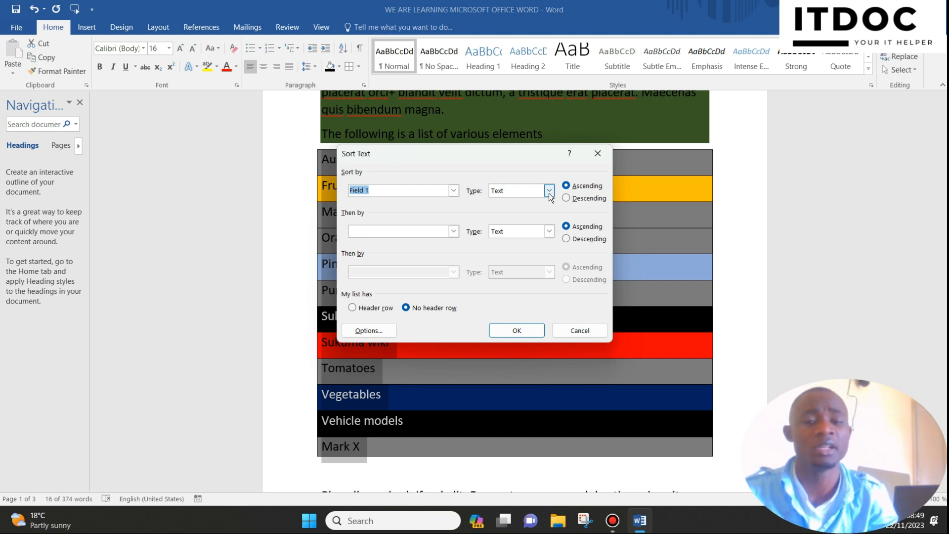
pyautogui.click(549, 192)
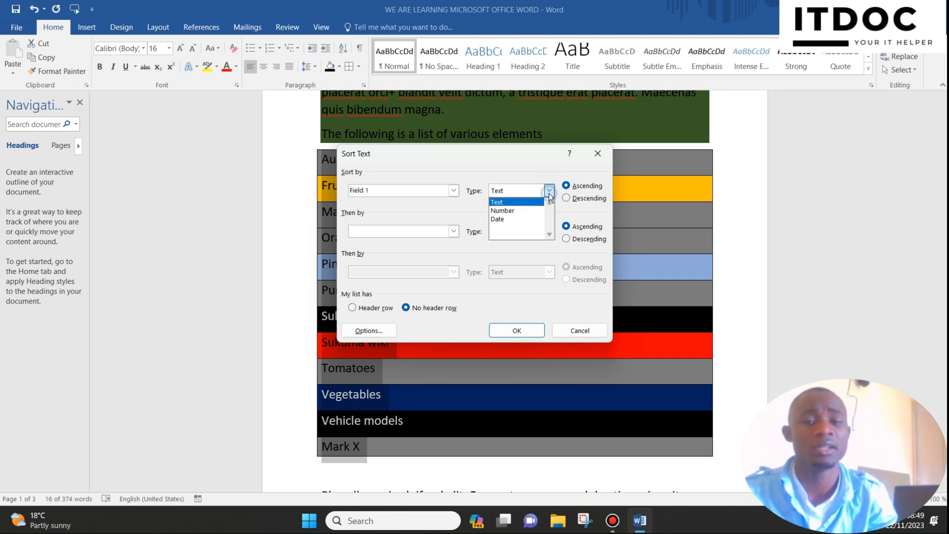
pyautogui.click(516, 201)
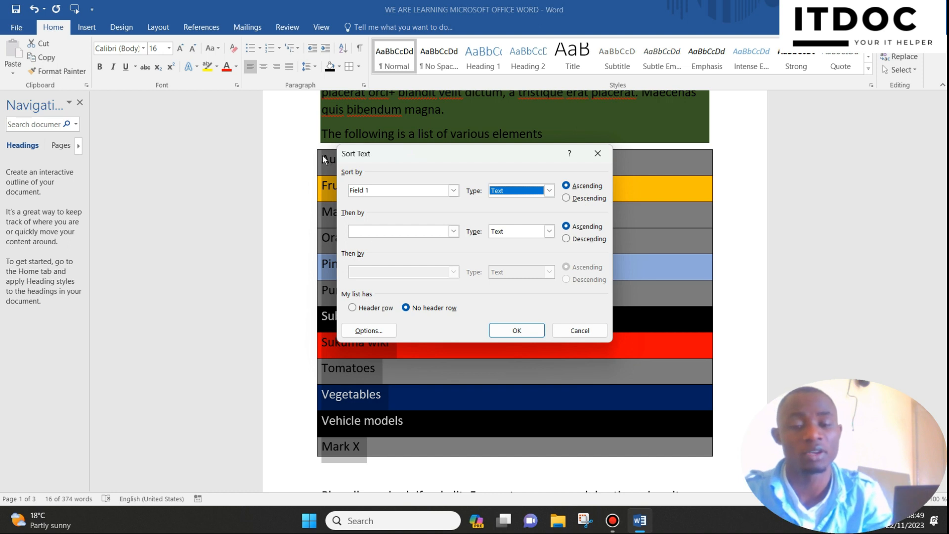
pyautogui.click(566, 198)
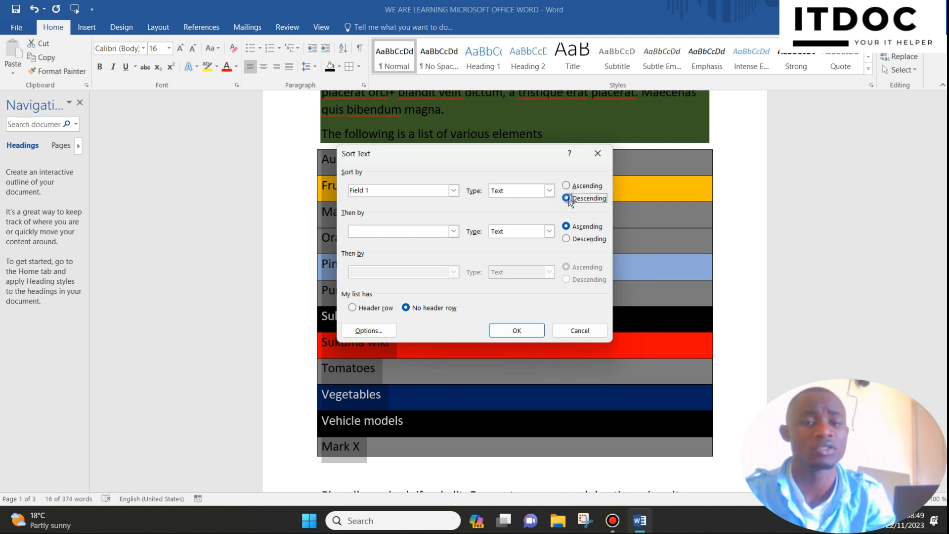
pyautogui.click(515, 330)
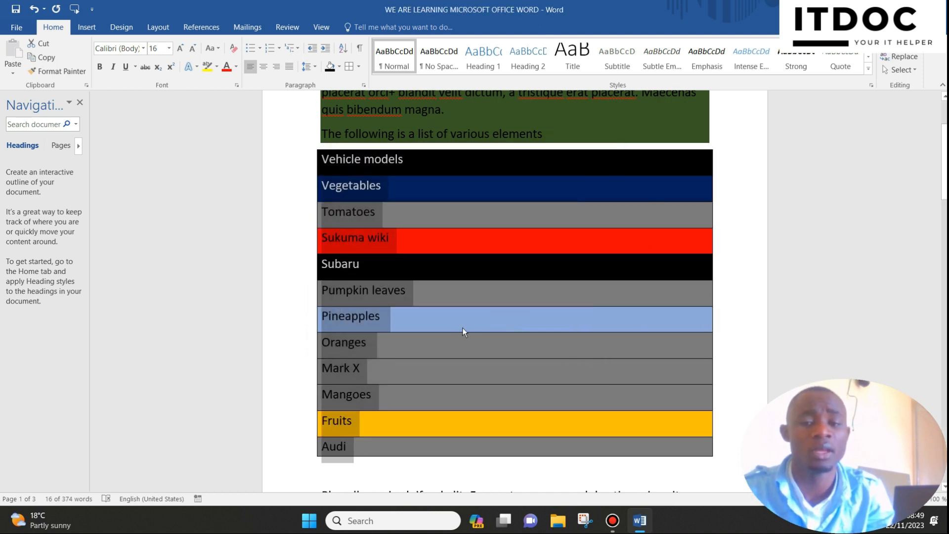
# Step: Look over the order of the sorted list from Vehicle models to Audi and the paragraphs around it
pyautogui.scroll(-1, 456, 328)
pyautogui.scroll(1, 456, 326)
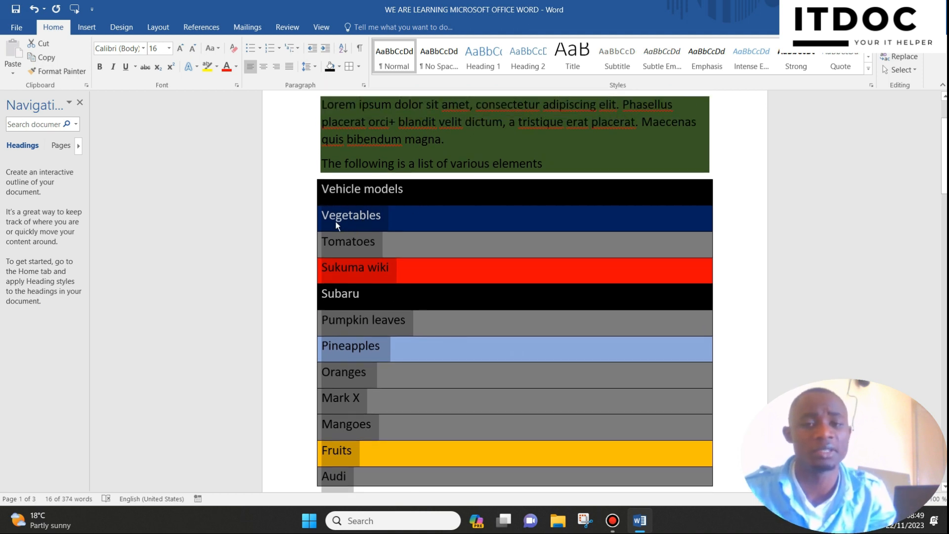
pyautogui.scroll(-3, 383, 253)
pyautogui.scroll(2, 383, 253)
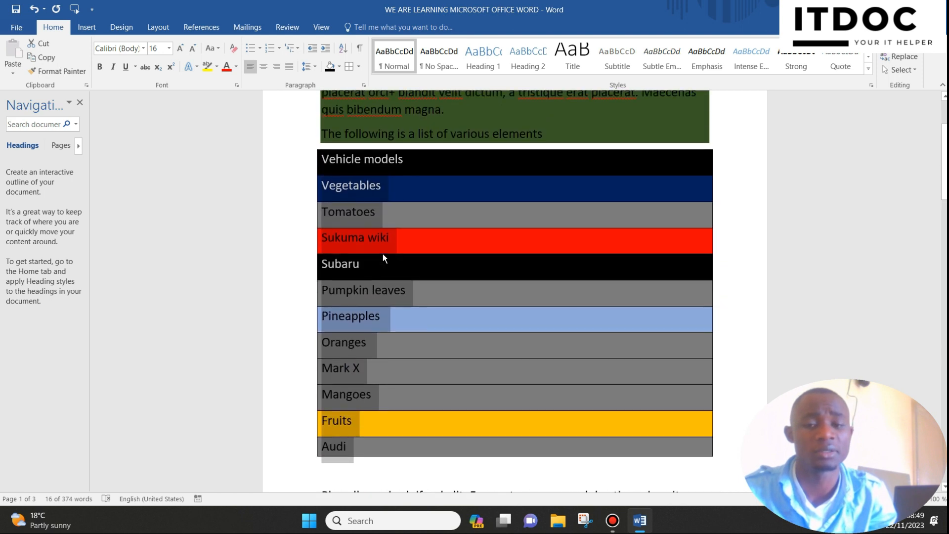
pyautogui.scroll(-1, 384, 254)
pyautogui.scroll(2, 384, 254)
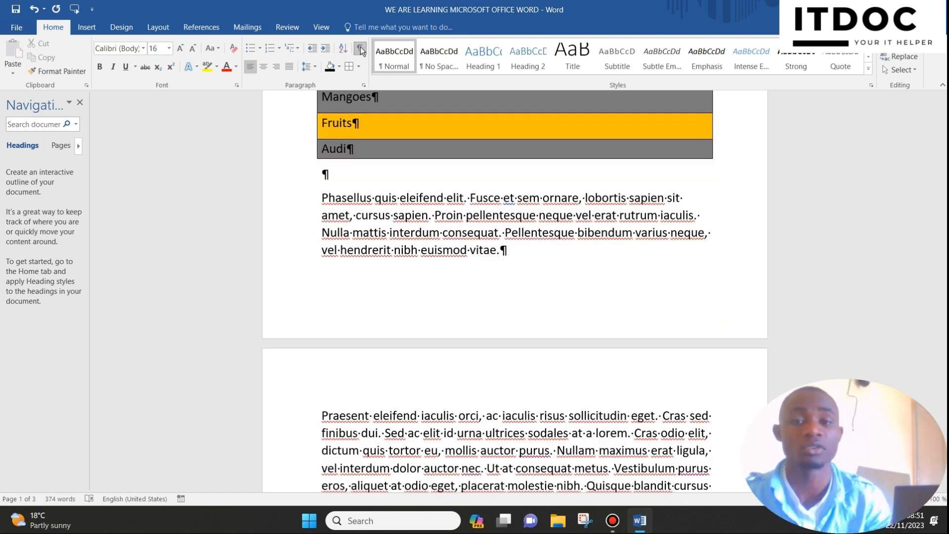
pyautogui.click(360, 48)
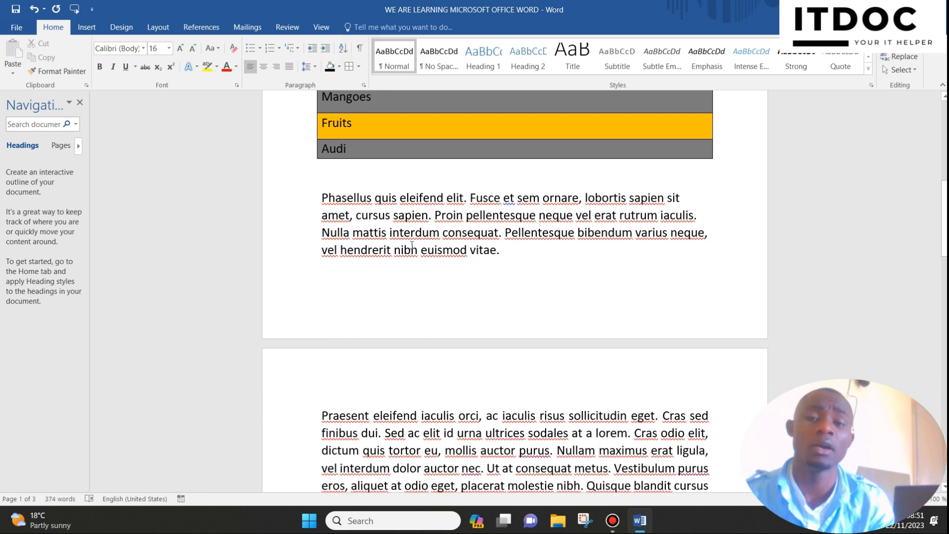
pyautogui.scroll(9, 412, 245)
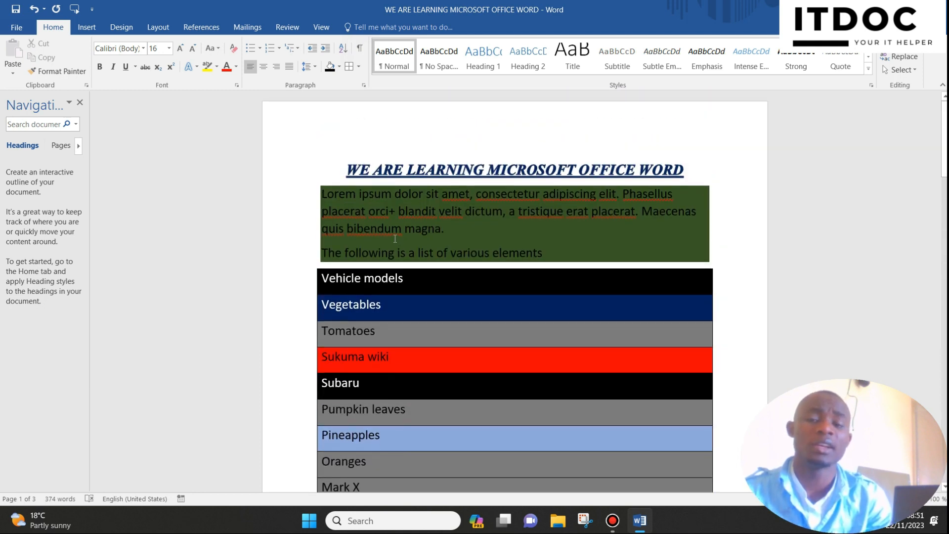